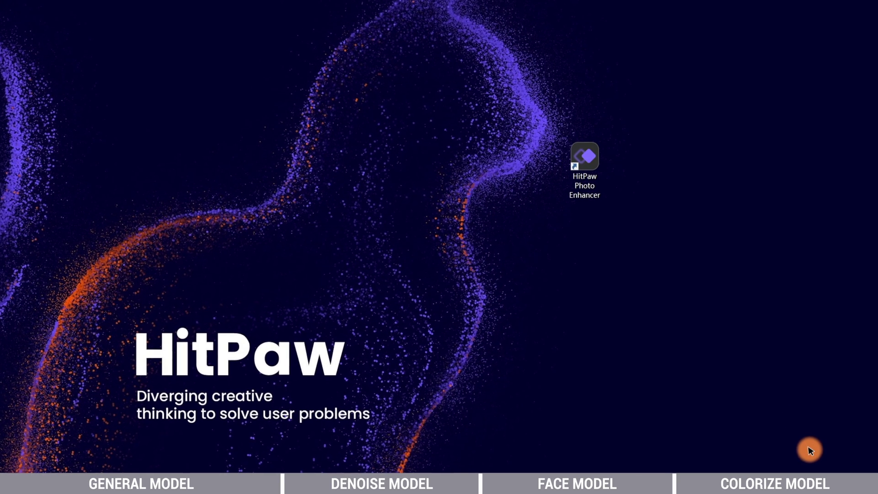
Launch HitPaw Photo Enhancer, review the AI Model list, and bring up the image picker.
click(597, 157)
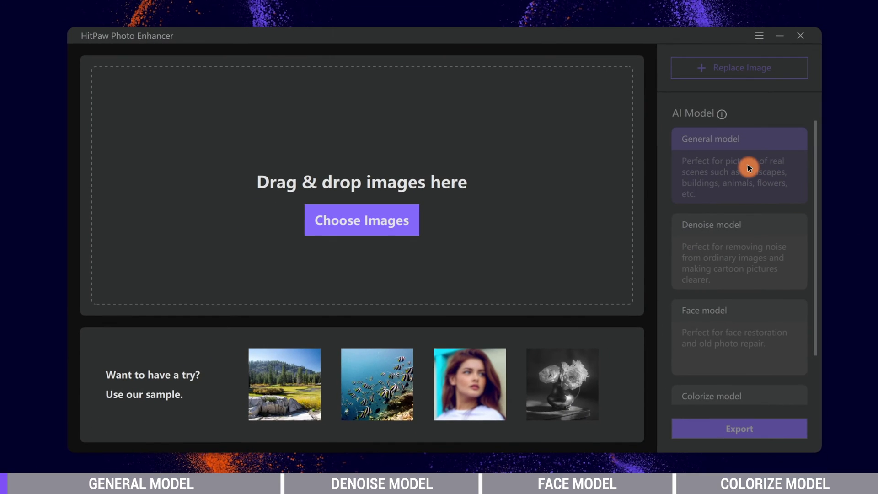
scroll(750, 192, down, 2)
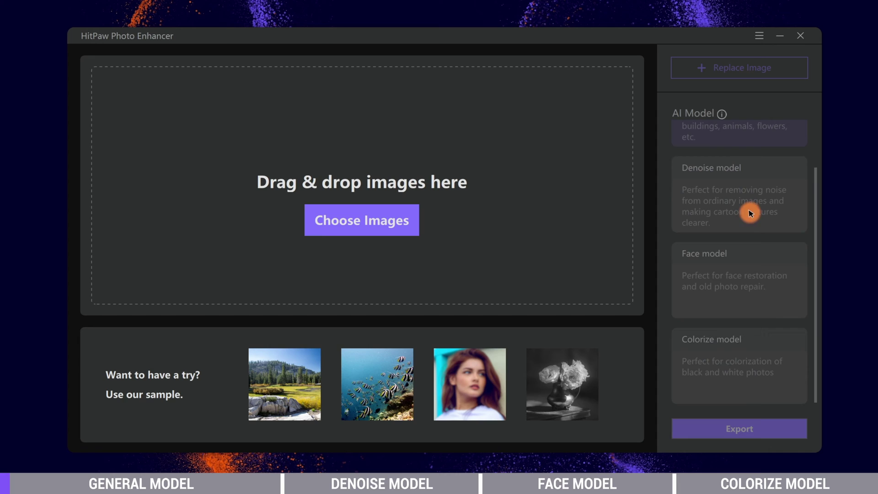
scroll(767, 330, up, 2)
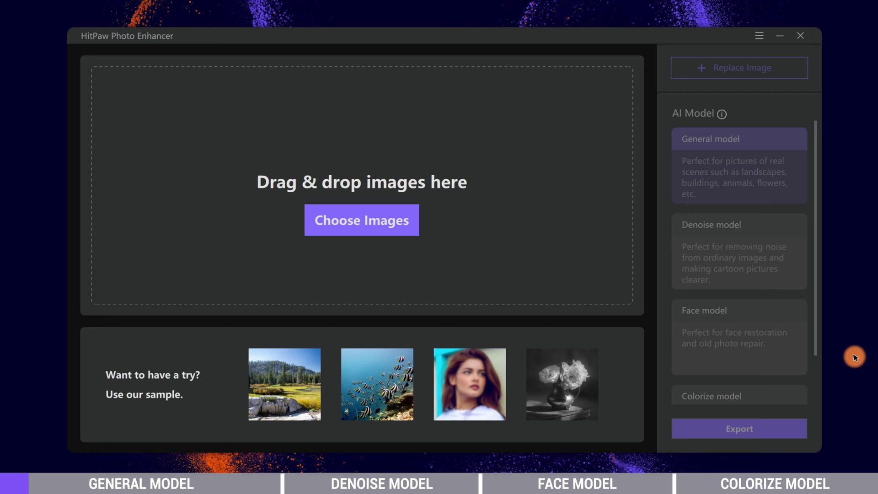
click(358, 218)
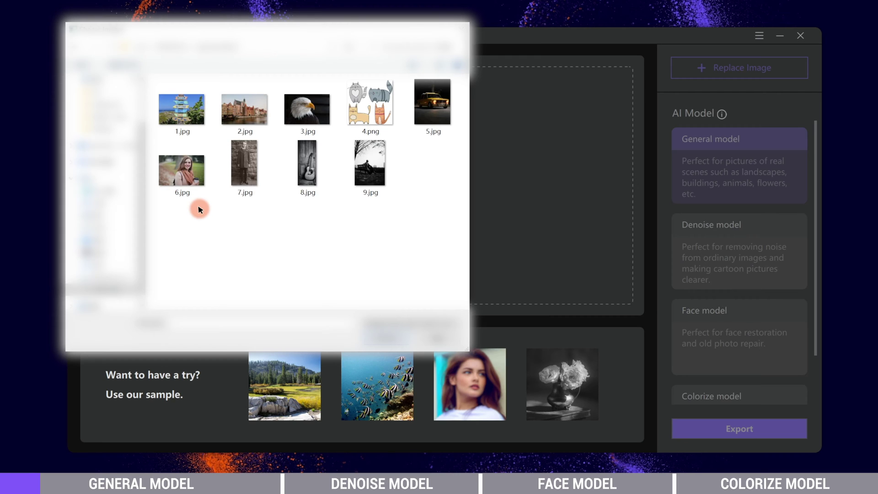
Open 1.jpg, inspect the signs, and upscale it with General from 640*427 to 2560*1708.
click(179, 116)
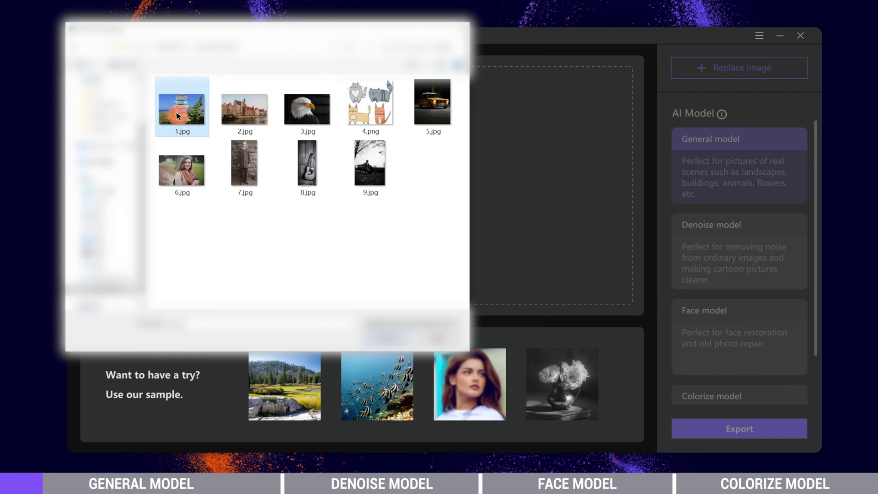
click(366, 334)
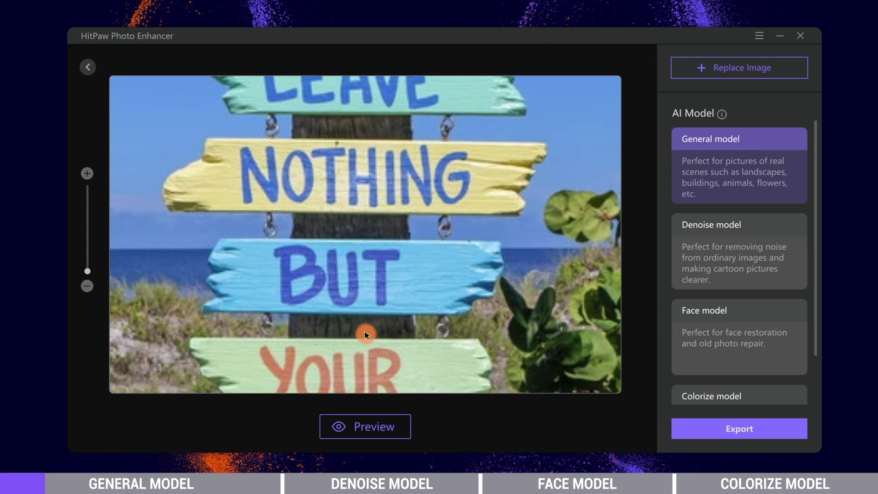
drag(386, 137, 407, 328)
scroll(392, 282, up, 4)
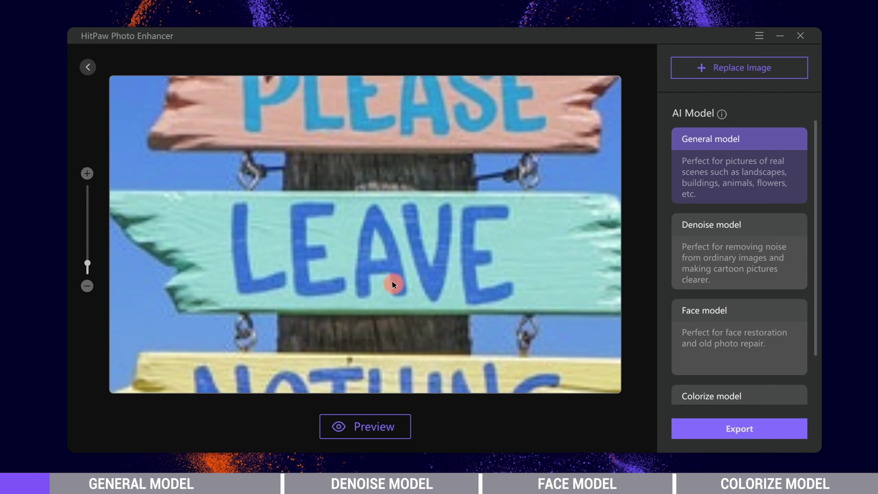
scroll(392, 284, down, 4)
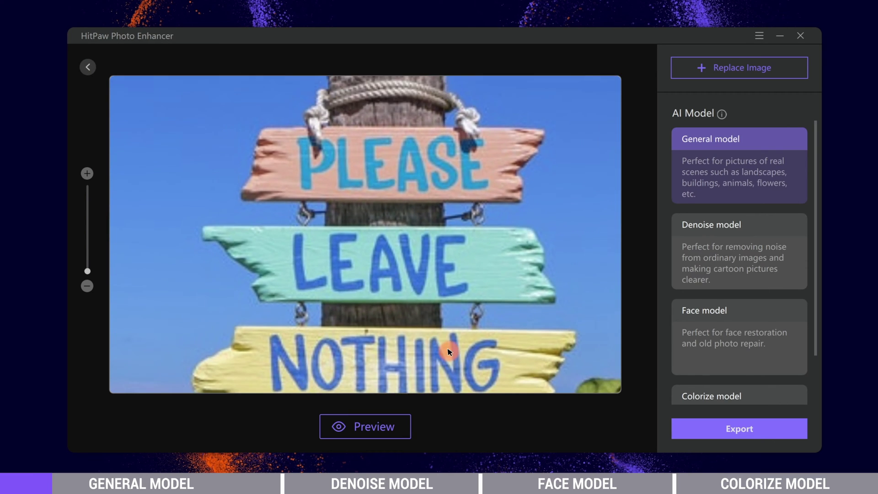
mouse_move(447, 349)
mouse_down()
mouse_move(445, 297)
mouse_move(457, 361)
mouse_up()
scroll(443, 300, up, 3)
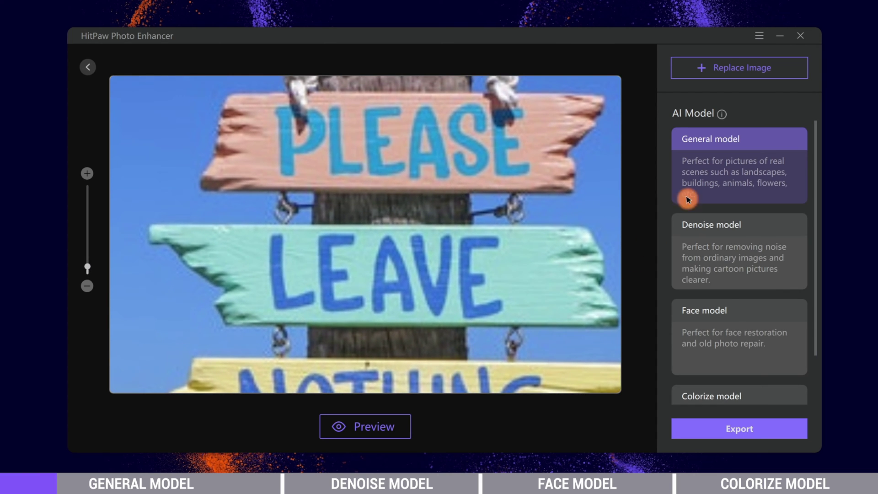
click(720, 162)
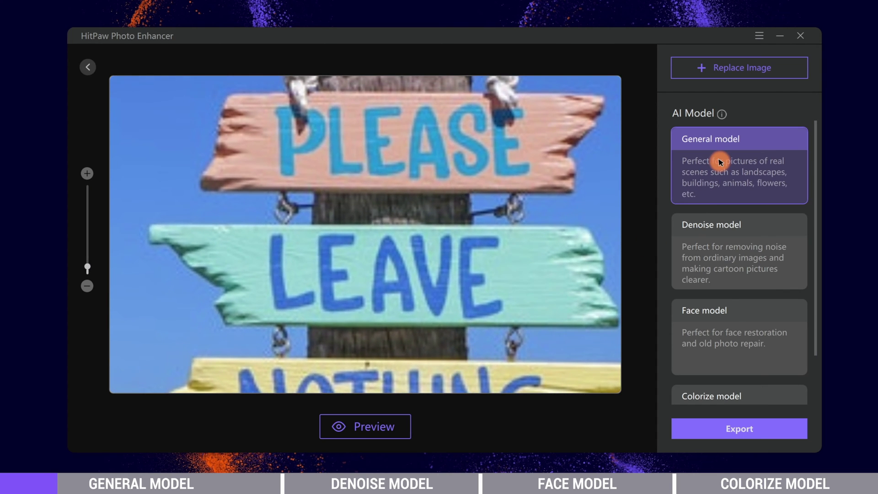
click(387, 422)
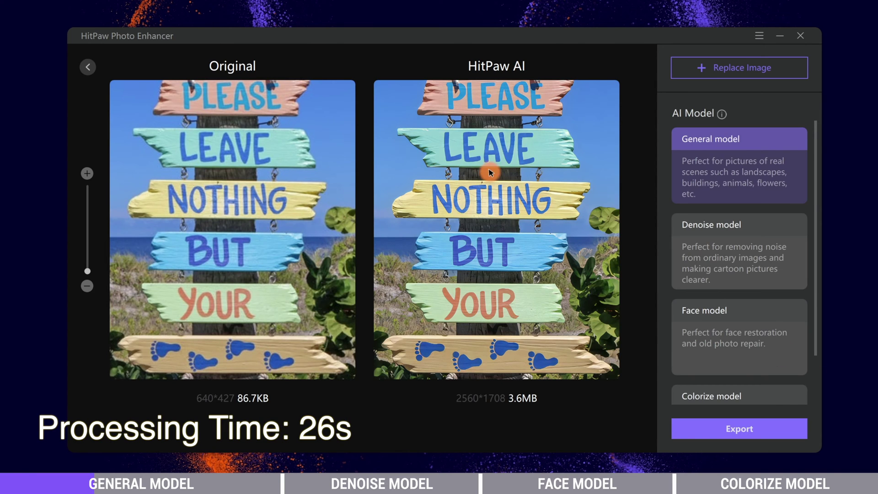
Compare the PLEASE, LEAVE, NOTHING, BUT and YOUR signs in Original vs HitPaw AI, then export.
drag(494, 170, 502, 223)
scroll(493, 177, up, 4)
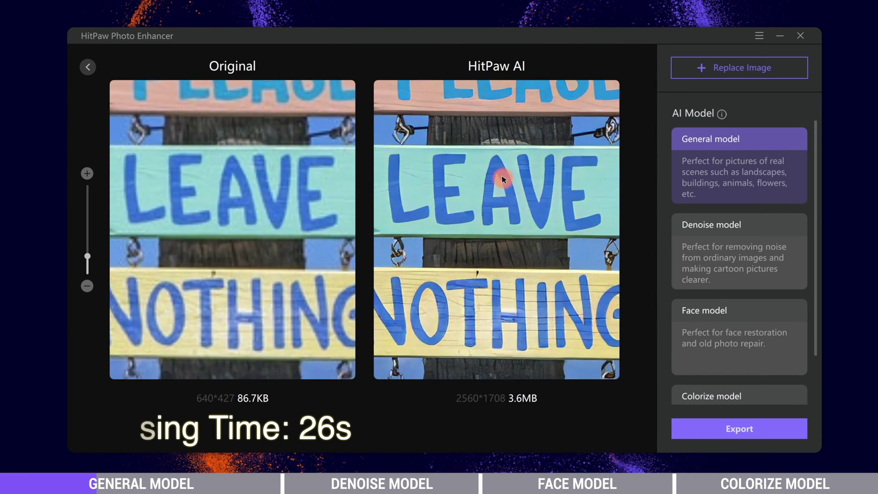
drag(515, 163, 556, 262)
scroll(557, 262, up, 1)
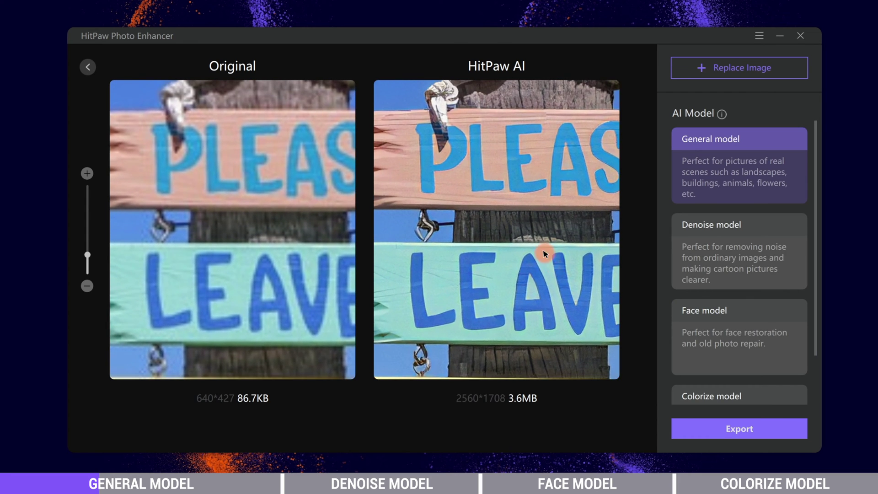
drag(583, 339, 558, 196)
drag(541, 317, 590, 197)
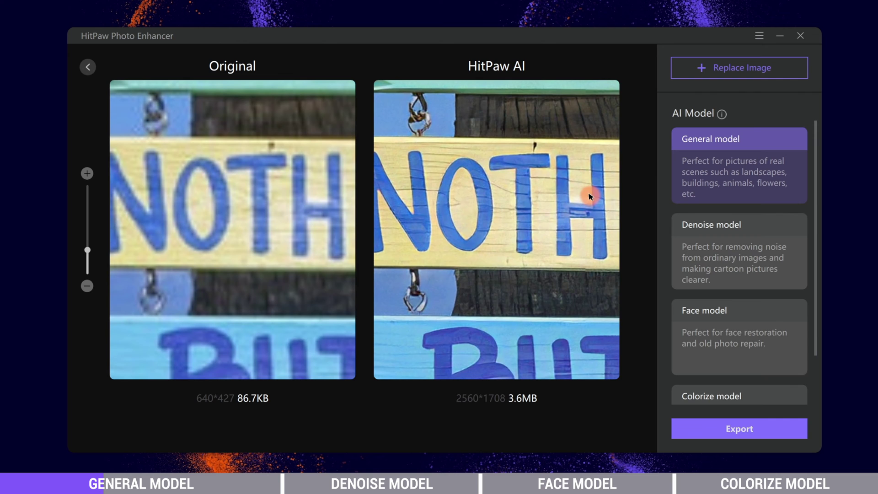
drag(570, 333, 555, 188)
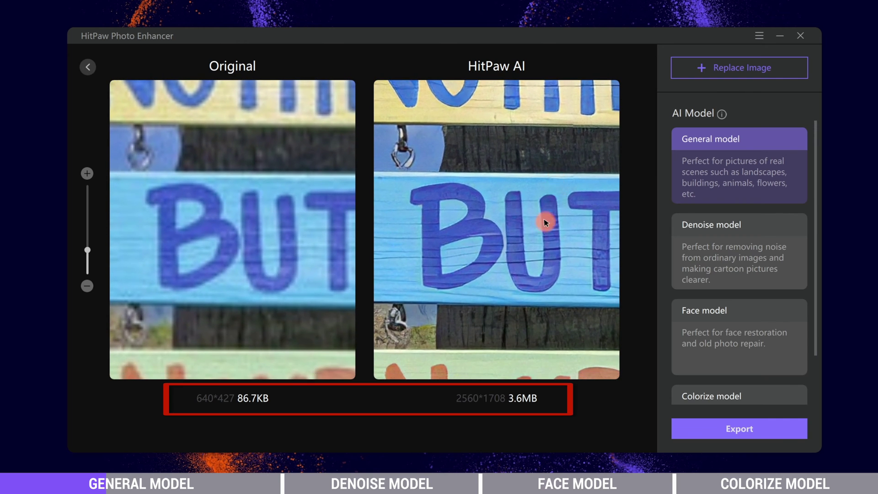
scroll(579, 325, down, 1)
drag(579, 325, 566, 231)
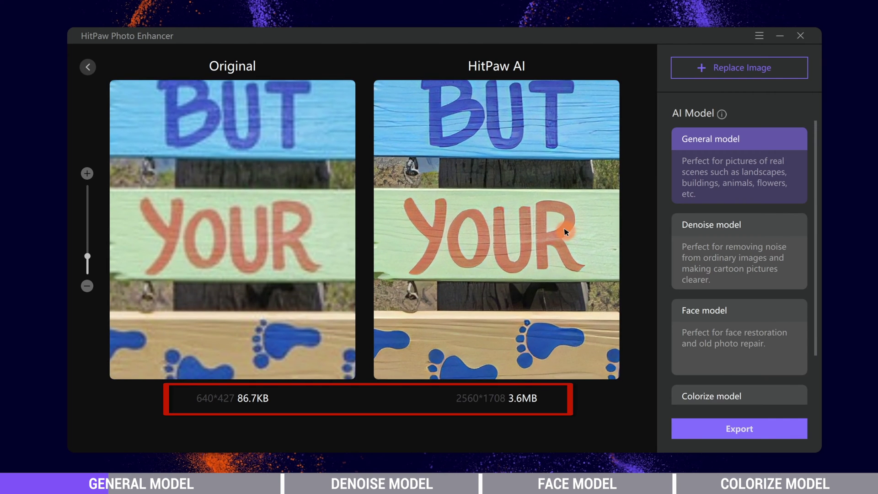
scroll(566, 232, down, 4)
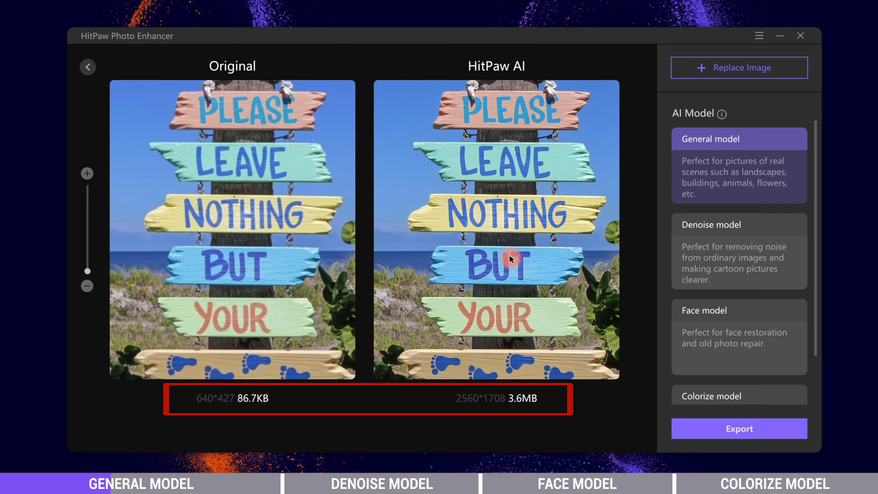
drag(511, 259, 509, 249)
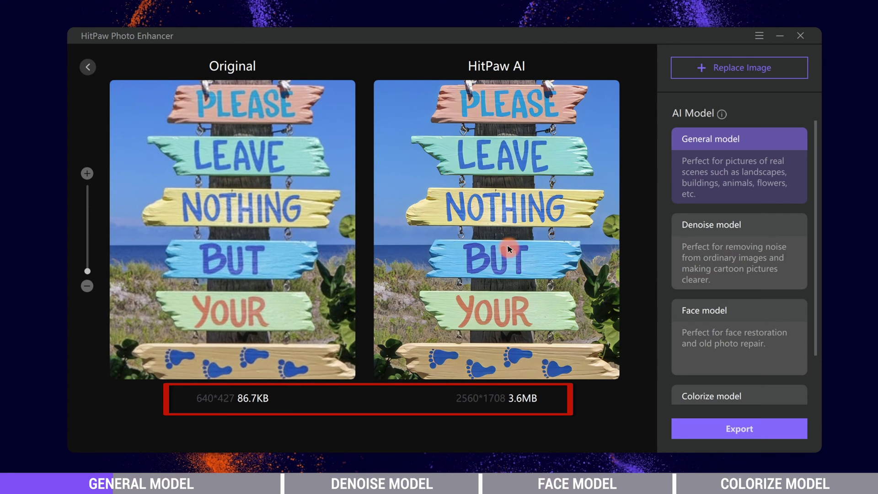
click(731, 427)
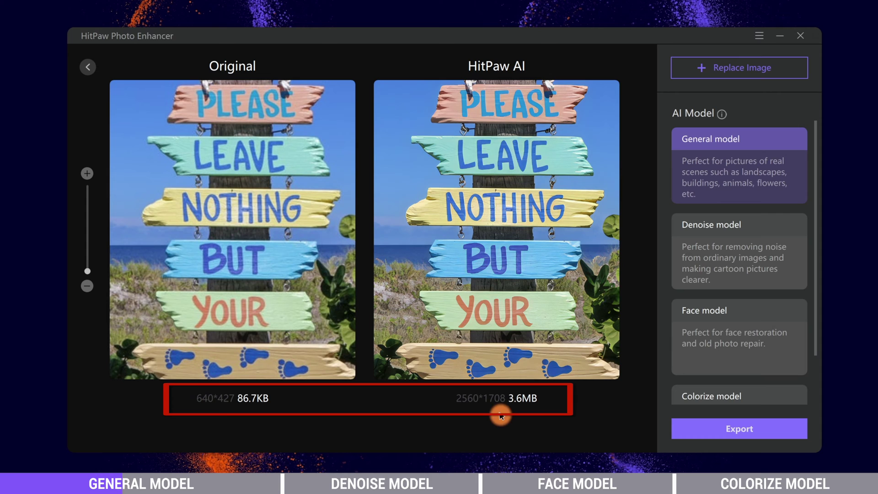
Save the enhanced signpost photo into the enhanced folder and dismiss the success message.
click(750, 432)
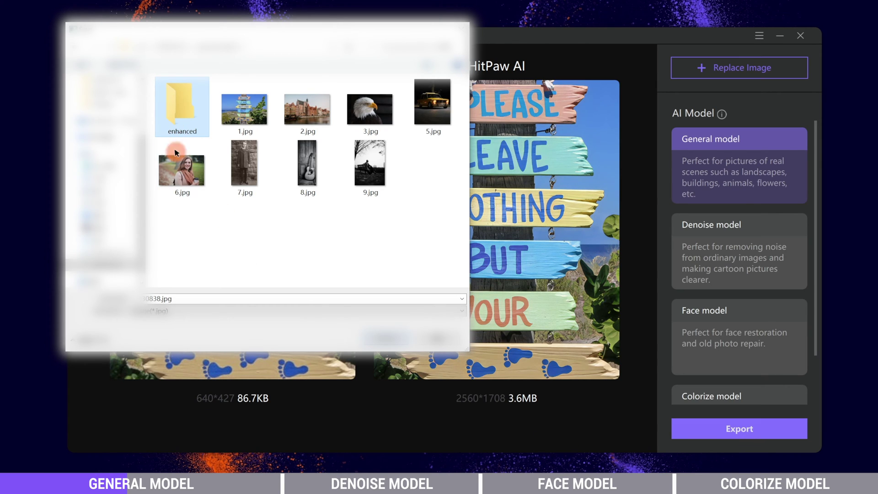
click(384, 336)
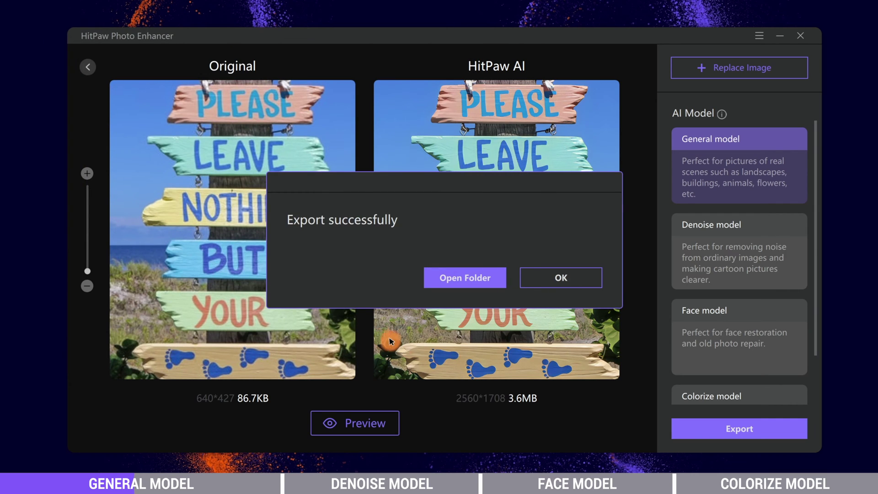
click(571, 276)
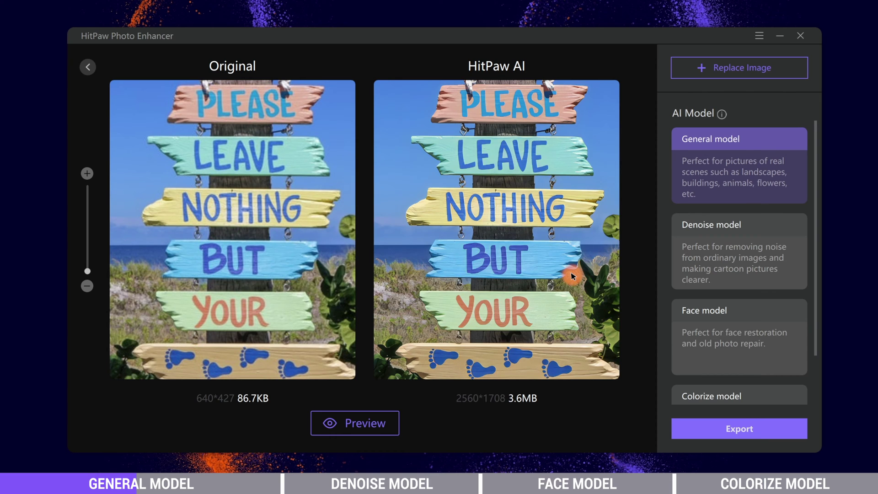
Load the building photo 2.jpg and upscale it with General from 640*427 to 2560*1708.
click(716, 66)
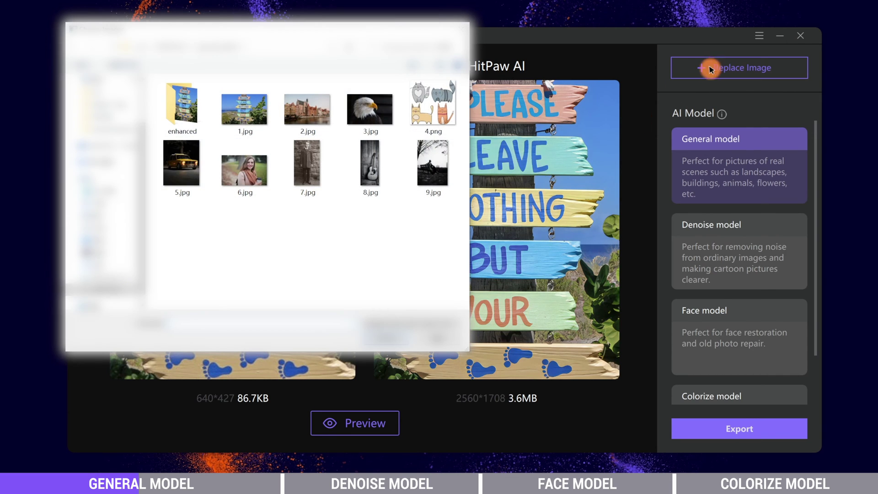
click(302, 121)
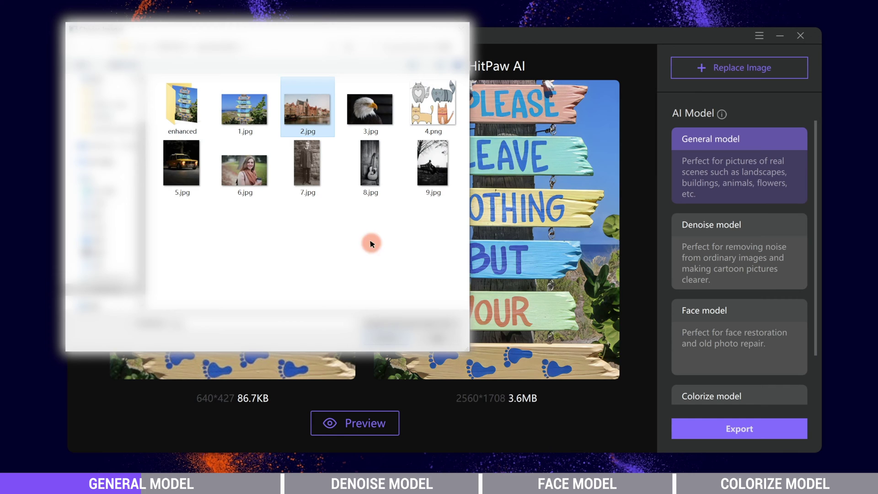
click(392, 340)
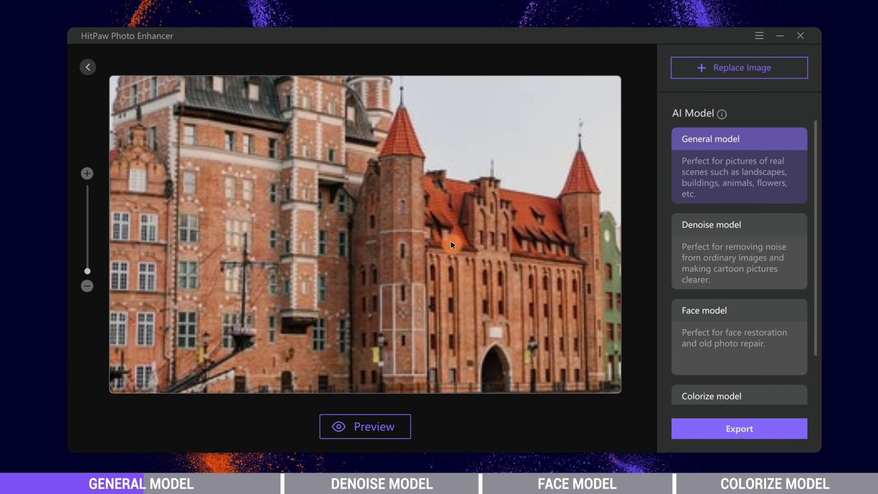
mouse_move(273, 181)
mouse_down()
mouse_move(368, 269)
mouse_move(393, 257)
mouse_move(382, 254)
mouse_up()
scroll(339, 247, up, 2)
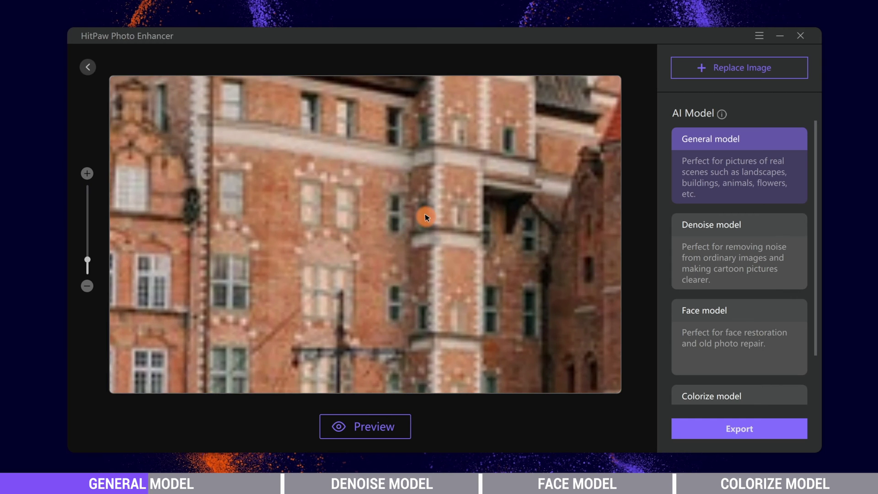
scroll(417, 222, down, 2)
drag(436, 257, 415, 243)
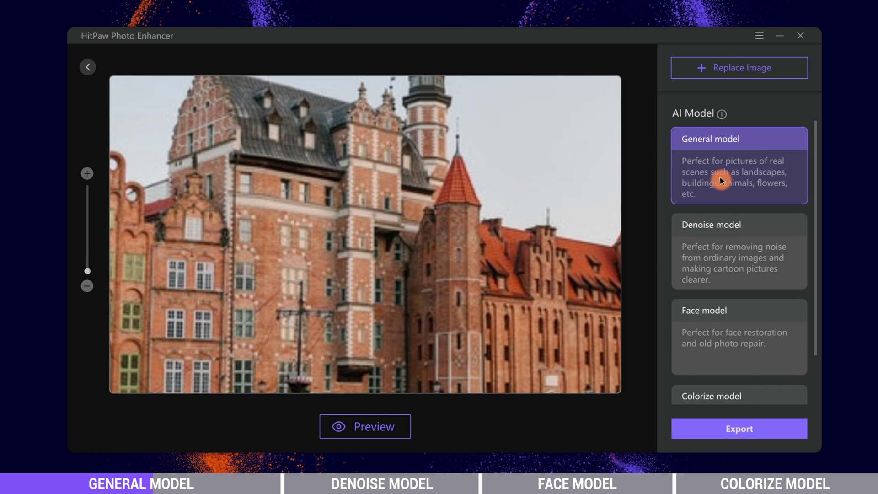
click(389, 419)
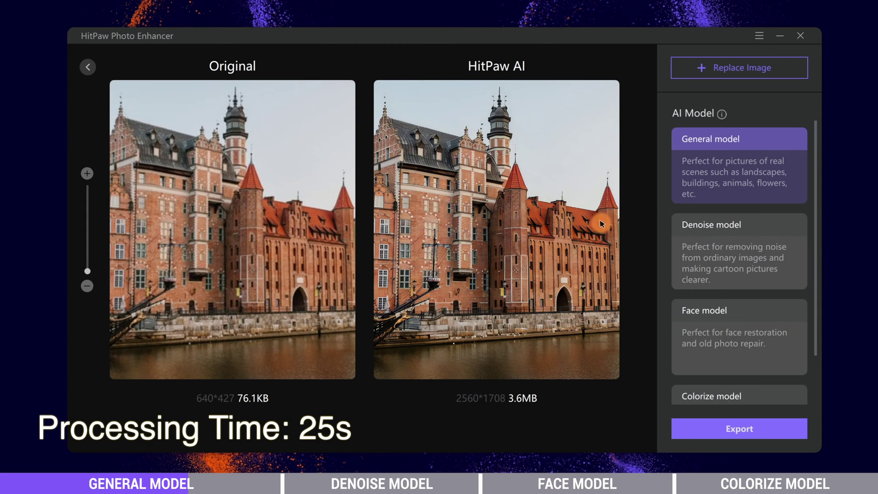
drag(473, 254, 523, 243)
scroll(415, 331, up, 3)
scroll(575, 329, up, 1)
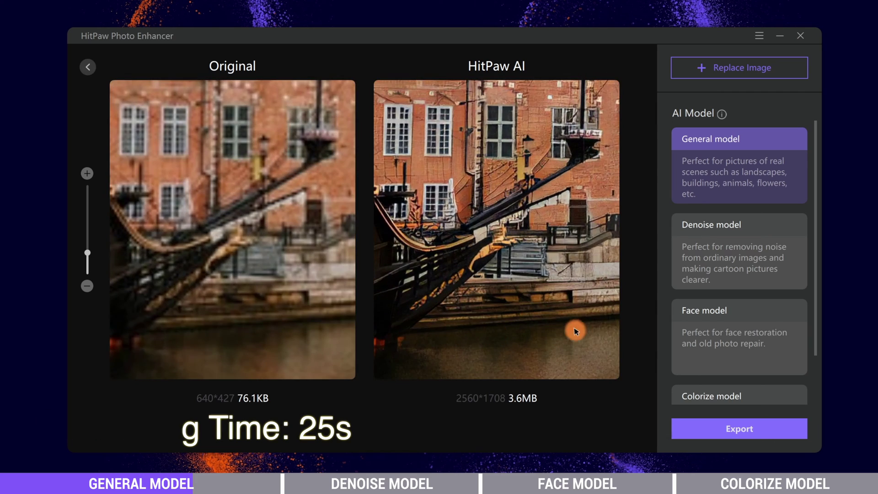
drag(574, 330, 468, 280)
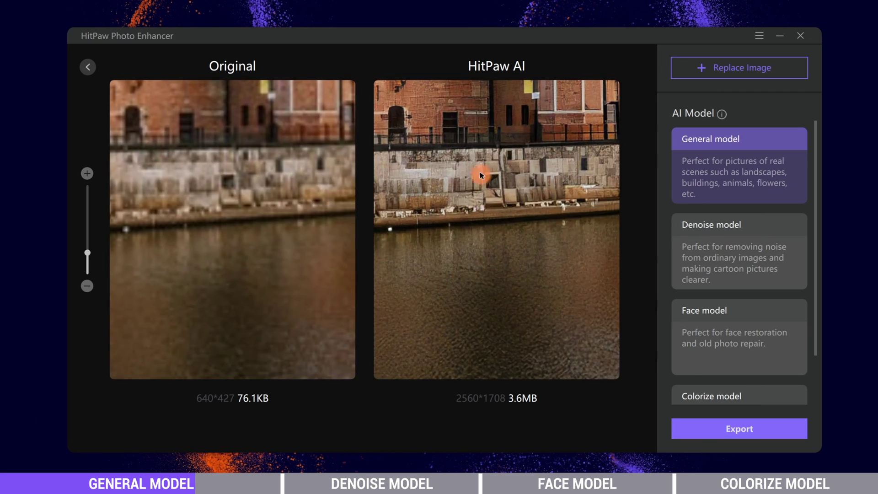
drag(476, 176, 602, 364)
scroll(458, 219, up, 2)
drag(457, 219, 507, 273)
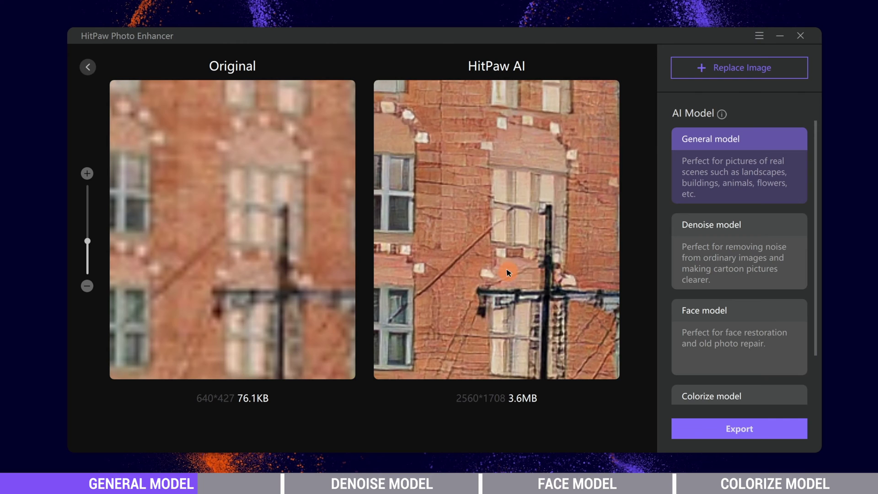
drag(455, 153, 524, 323)
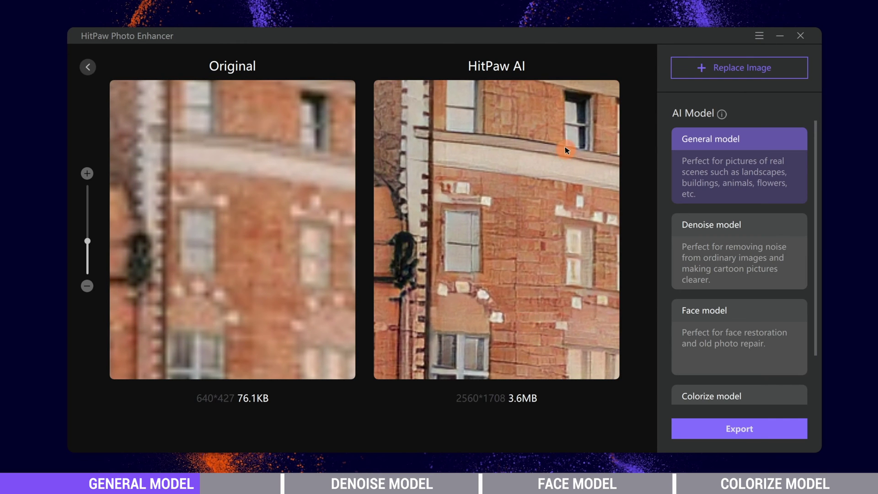
drag(566, 150, 382, 406)
mouse_move(512, 198)
mouse_down()
mouse_move(413, 276)
mouse_move(407, 245)
mouse_move(386, 414)
mouse_up()
mouse_move(466, 241)
mouse_down()
mouse_move(474, 246)
mouse_move(528, 216)
mouse_move(571, 280)
mouse_up()
scroll(474, 245, down, 3)
scroll(528, 216, up, 3)
scroll(472, 241, down, 5)
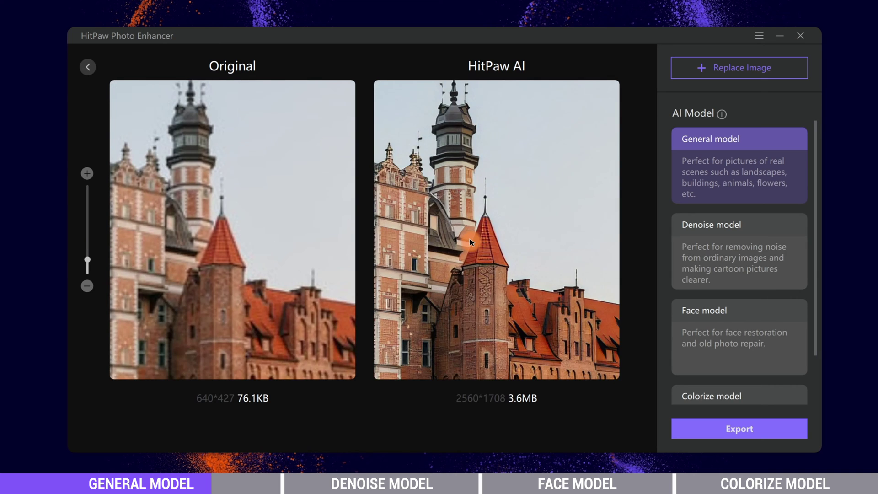
drag(472, 241, 523, 246)
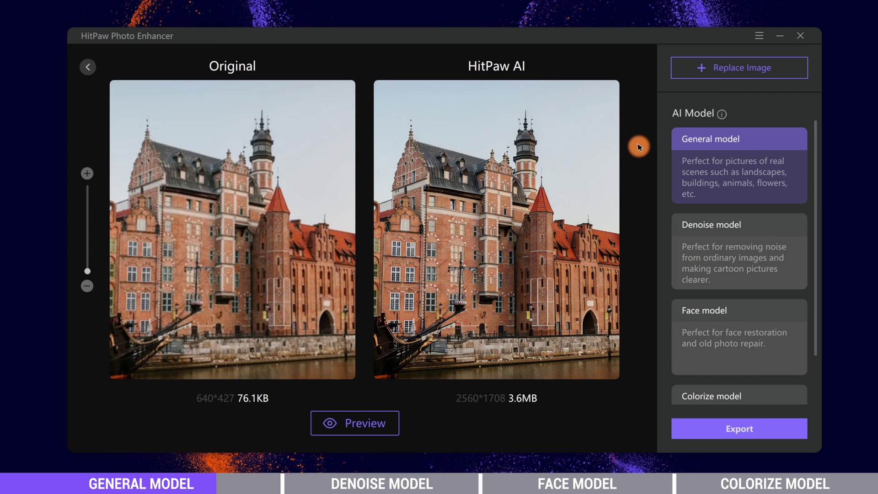
Replace the image with eagle photo 3.jpg and upscale it with General to 2560*1700.
click(713, 69)
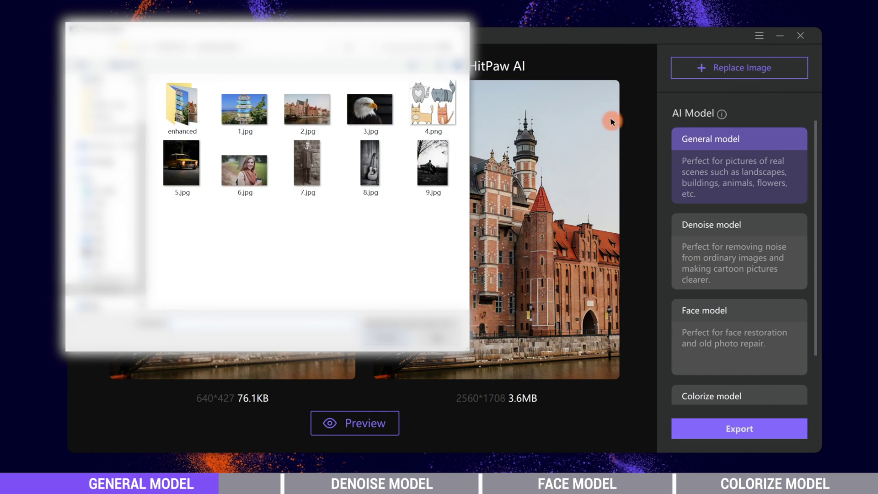
click(367, 110)
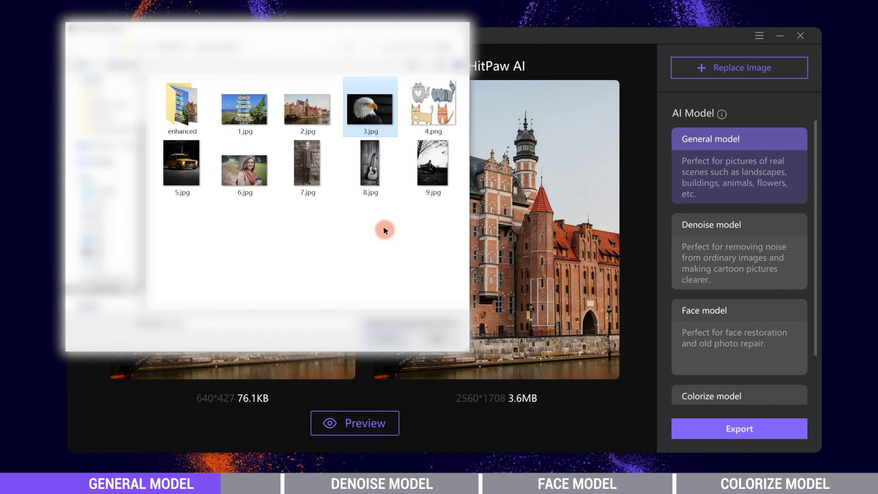
click(391, 337)
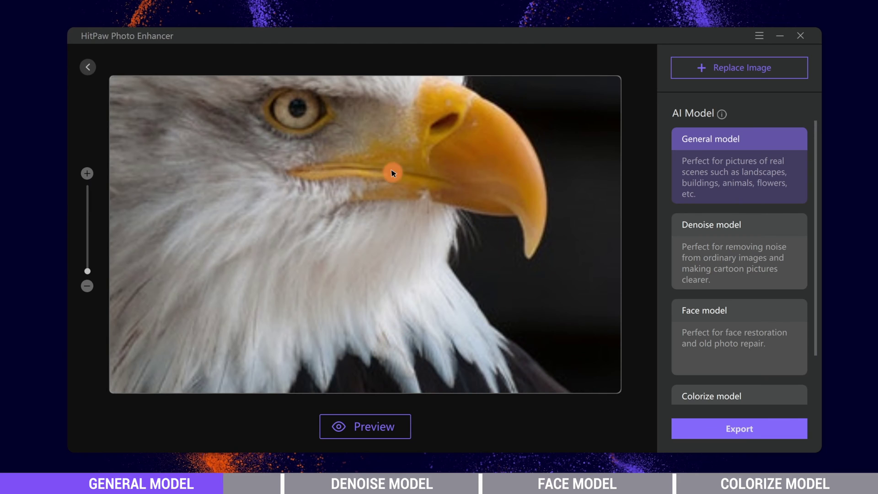
drag(393, 172, 521, 331)
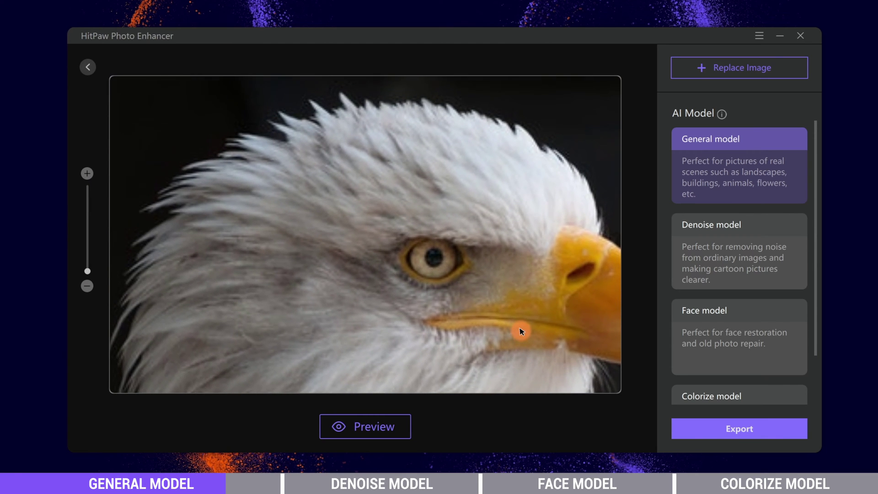
scroll(457, 183, up, 2)
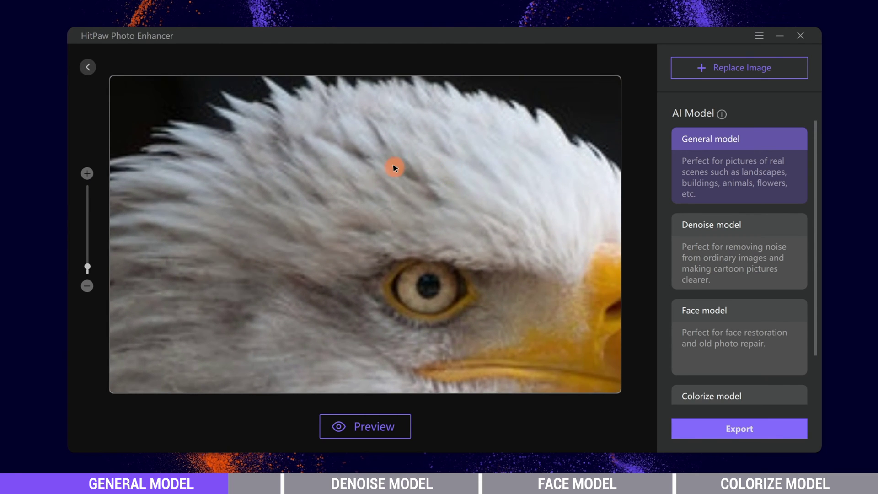
scroll(393, 171, down, 2)
drag(457, 303, 449, 260)
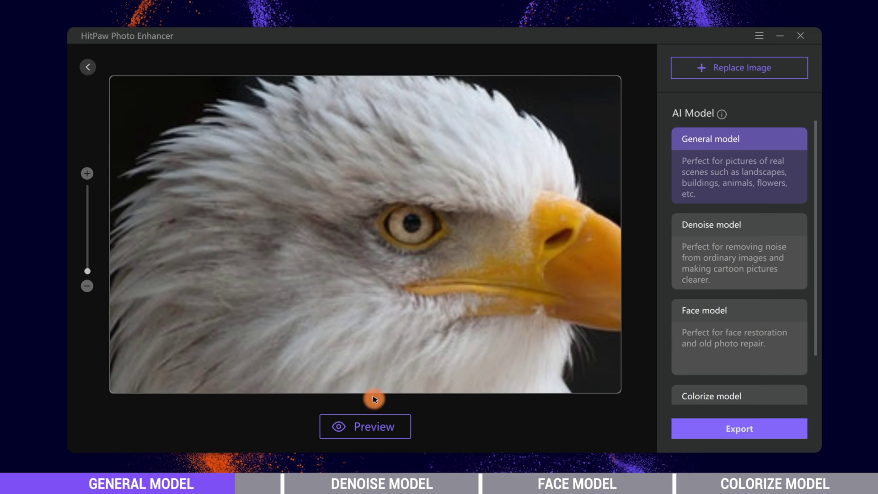
click(362, 425)
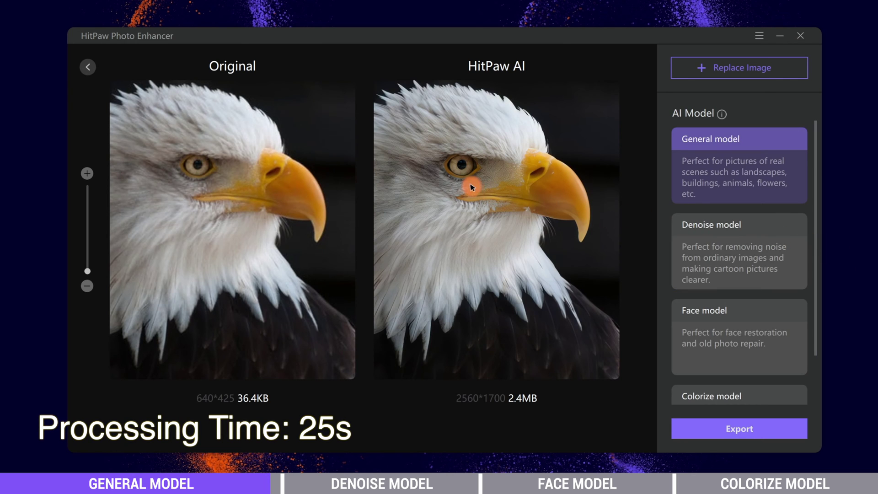
scroll(471, 187, up, 4)
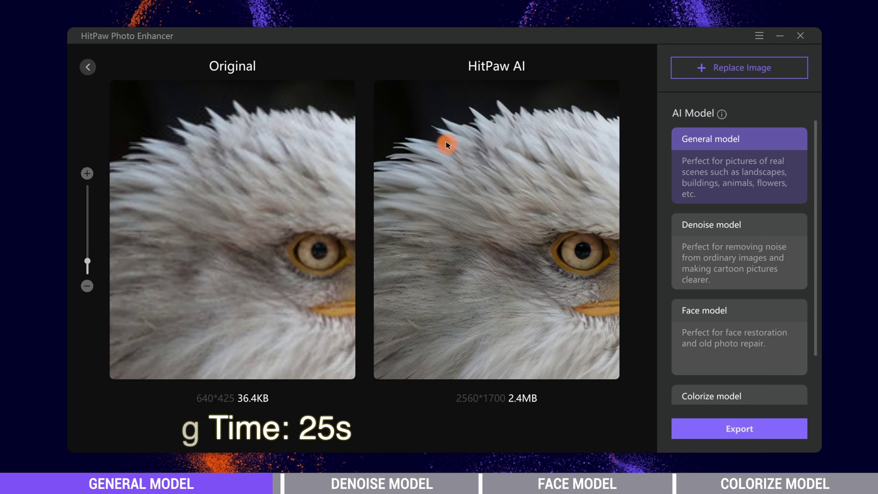
scroll(502, 160, up, 2)
drag(469, 153, 488, 234)
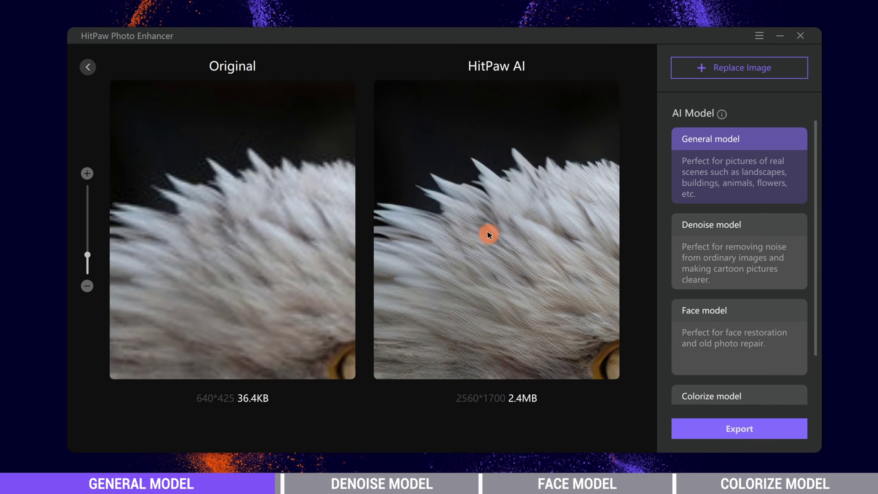
drag(494, 345, 333, 245)
drag(542, 246, 360, 280)
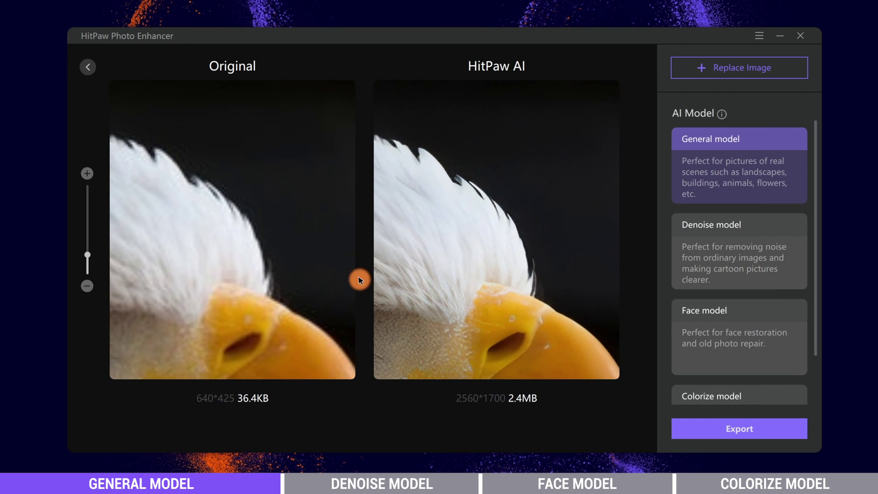
drag(471, 300, 594, 178)
scroll(555, 276, down, 5)
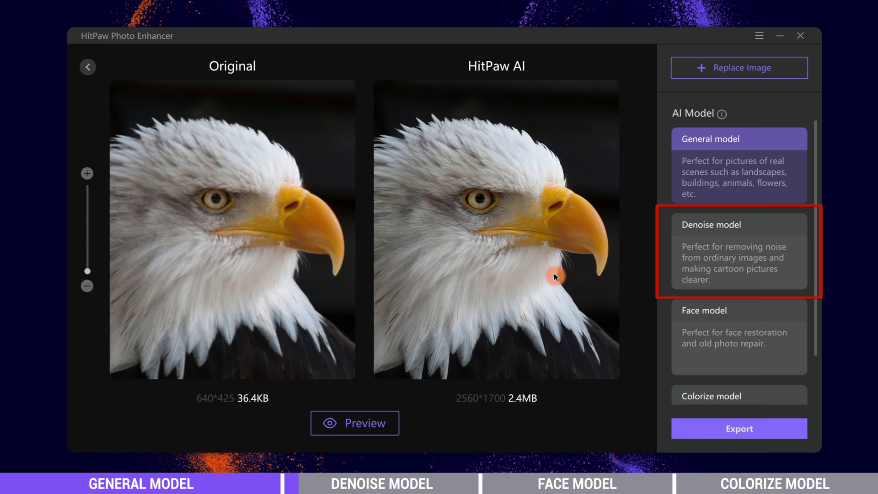
Load the cartoon cats image 4.png and bring the heart and grey cats into view.
click(743, 68)
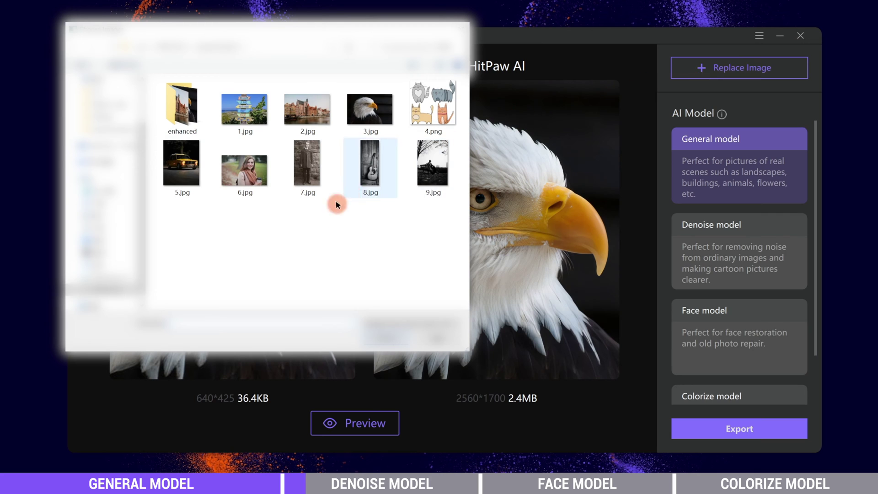
click(424, 112)
click(385, 338)
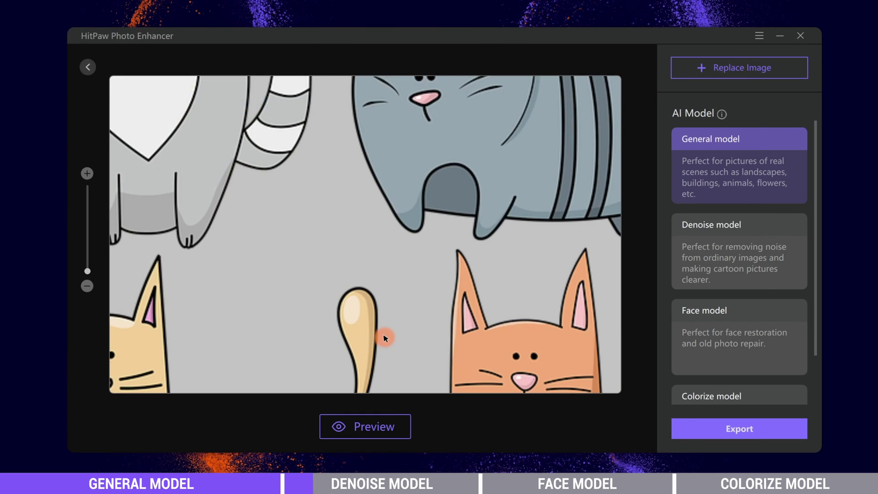
drag(360, 170, 479, 298)
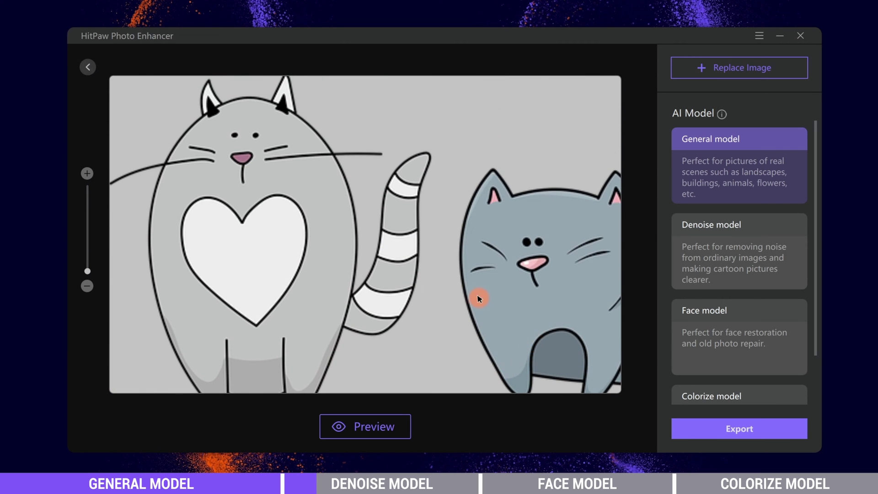
drag(270, 205, 297, 254)
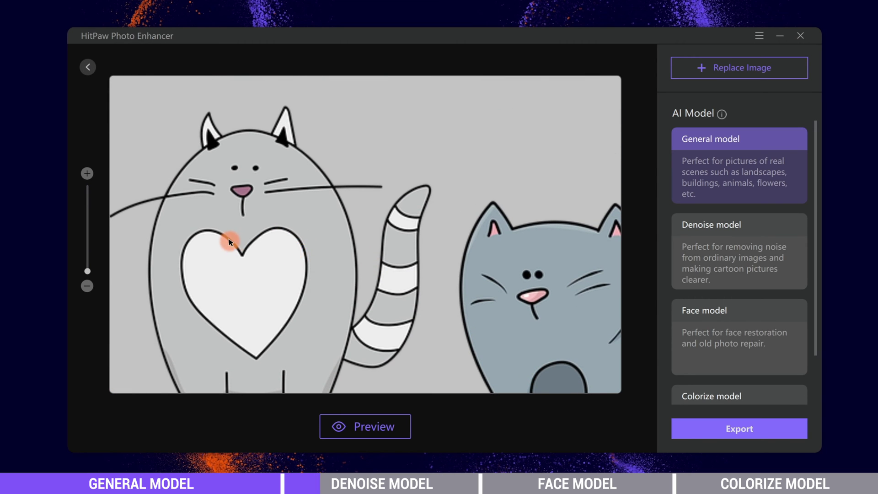
Zoom in on the cats' faces, then upscale with the Denoise model to 2560*2512.
scroll(230, 242, up, 3)
drag(314, 196, 383, 274)
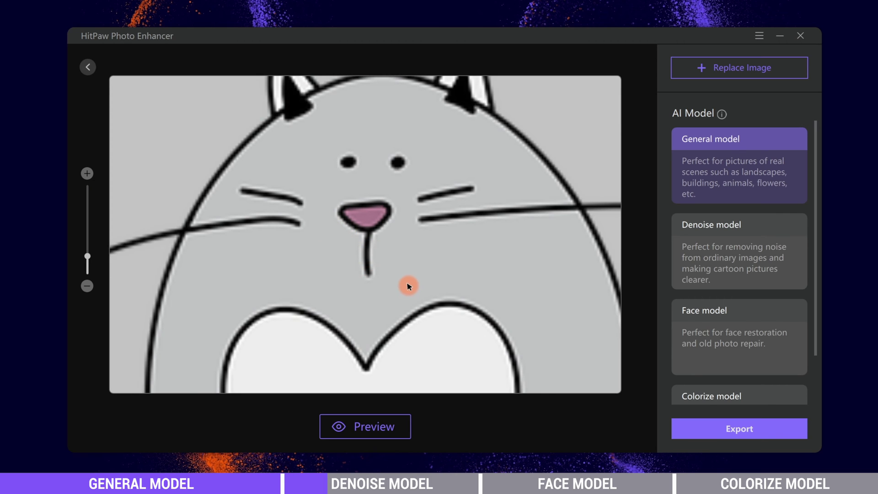
scroll(408, 286, down, 3)
drag(432, 346, 490, 40)
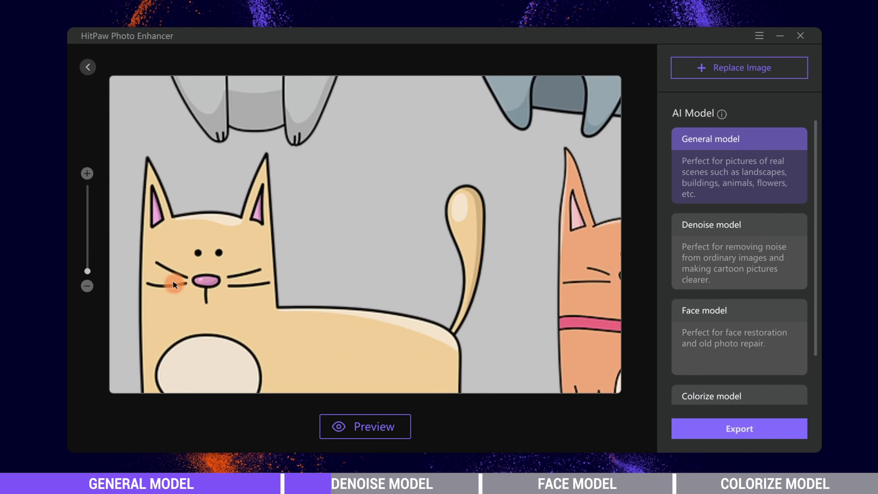
scroll(174, 285, up, 3)
drag(242, 270, 374, 274)
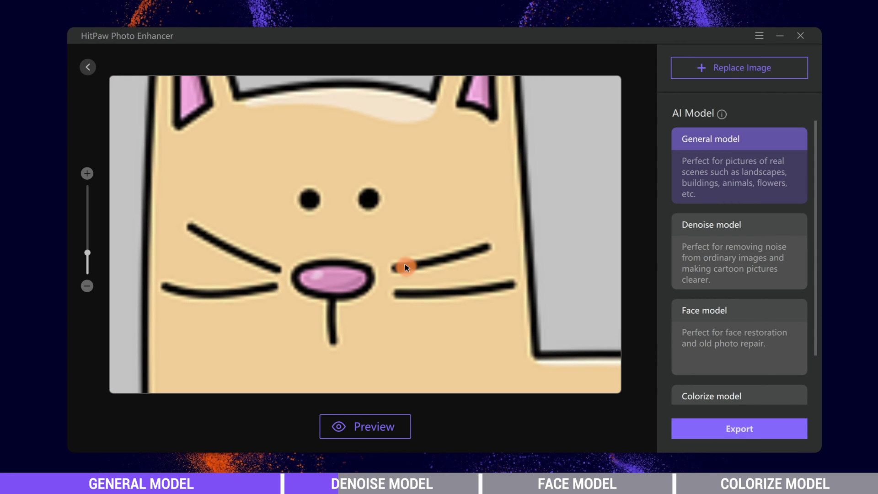
click(728, 247)
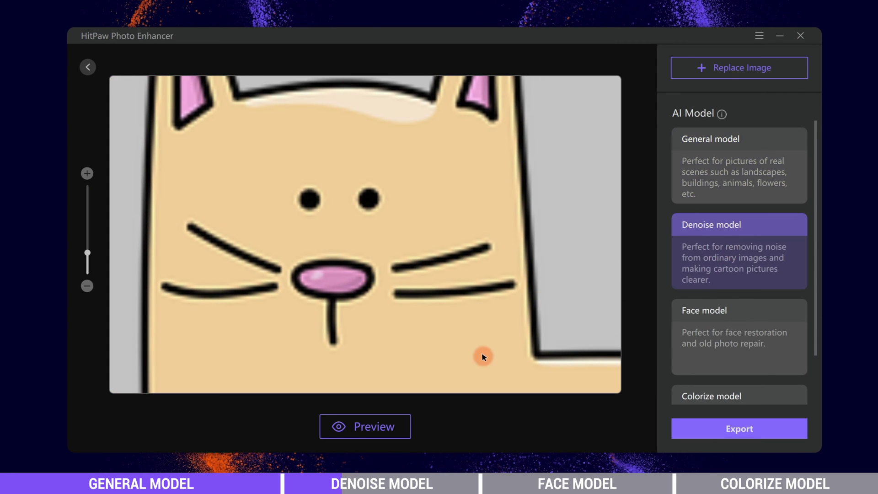
click(384, 429)
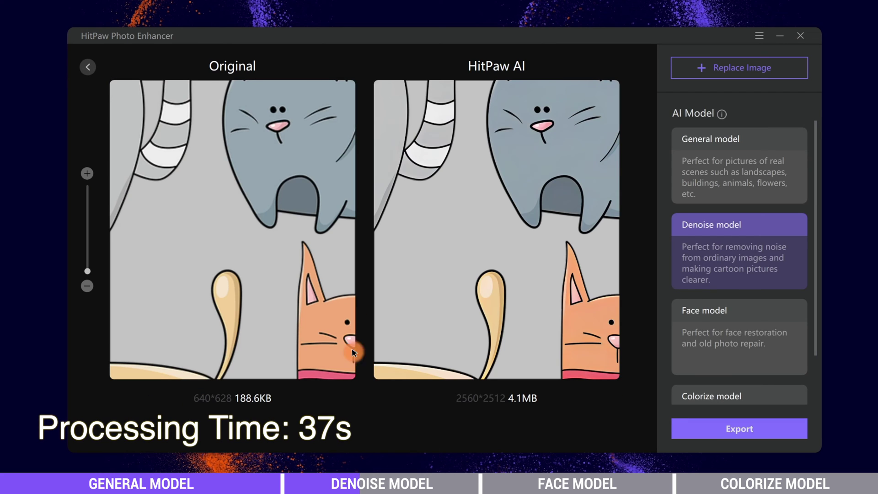
drag(428, 222, 578, 372)
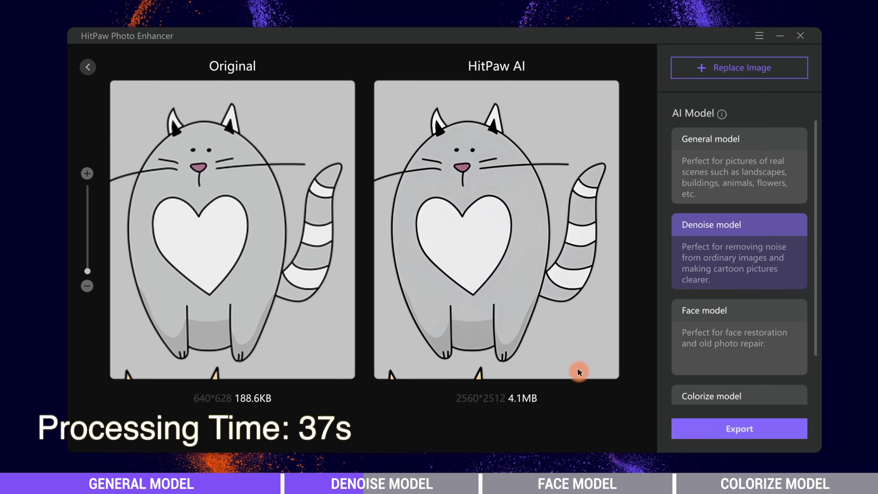
scroll(473, 129, up, 4)
drag(471, 157, 560, 215)
scroll(489, 249, up, 1)
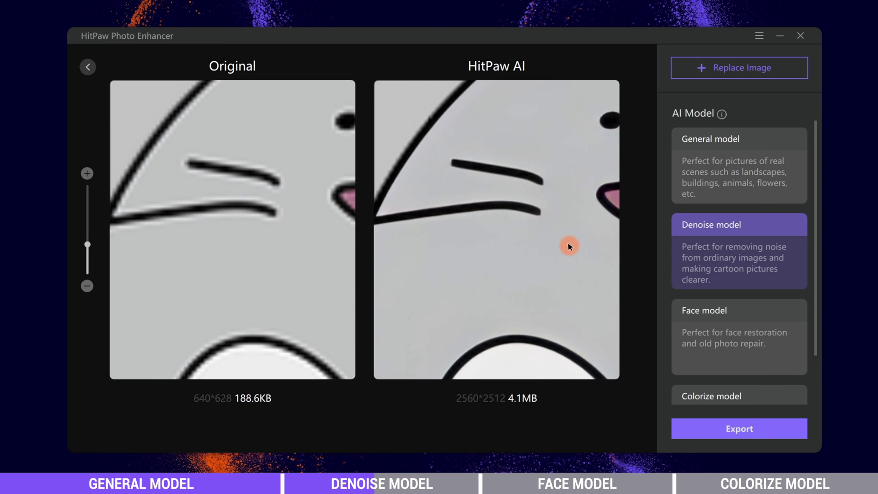
scroll(569, 247, down, 1)
drag(569, 247, 482, 142)
scroll(482, 141, up, 2)
drag(547, 167, 558, 263)
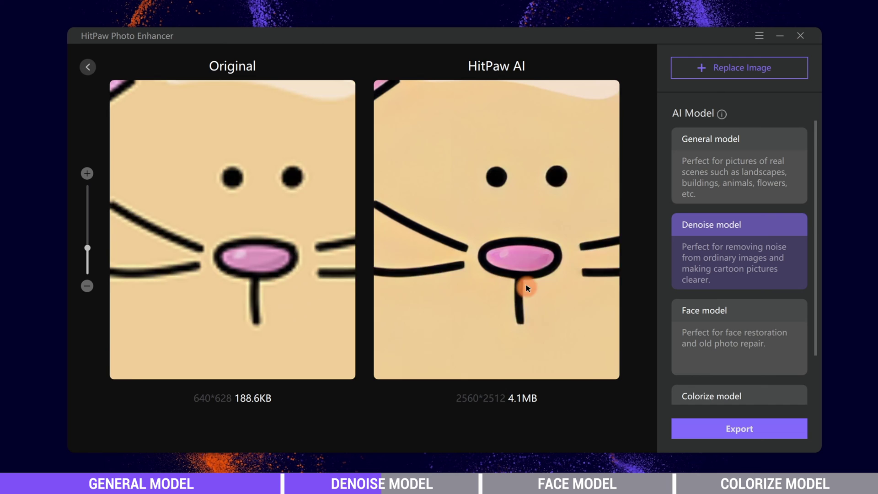
drag(527, 288, 427, 284)
scroll(427, 284, down, 2)
drag(563, 219, 507, 254)
scroll(452, 255, up, 2)
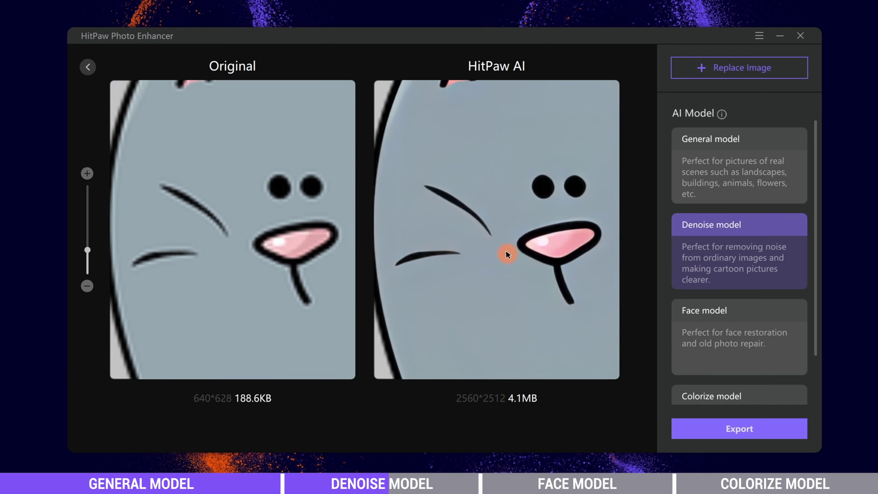
drag(582, 244, 517, 249)
scroll(427, 289, down, 2)
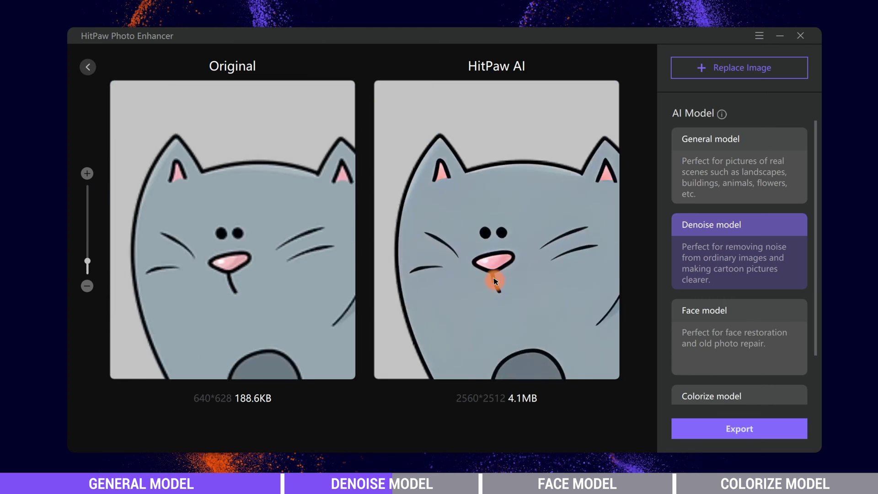
Replace the image with the yellow car photo 5.jpg and denoise it from 640*800 to 2560*3200.
drag(427, 288, 439, 105)
click(726, 69)
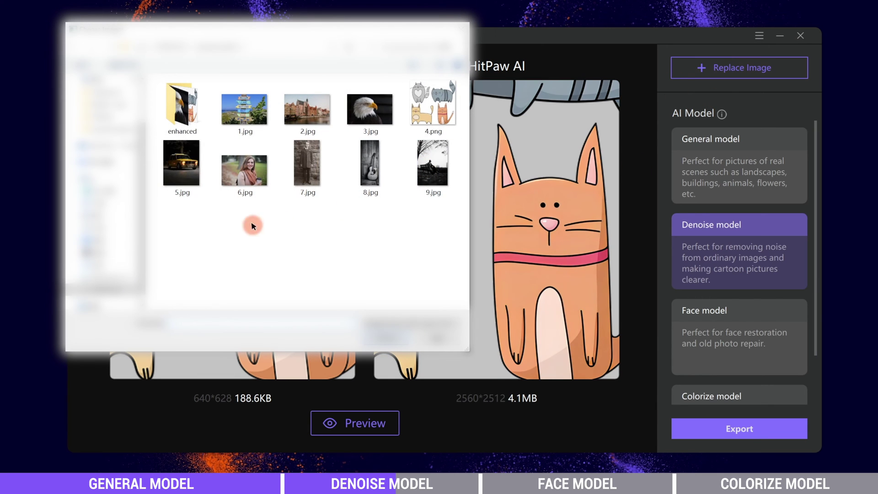
click(178, 164)
click(378, 336)
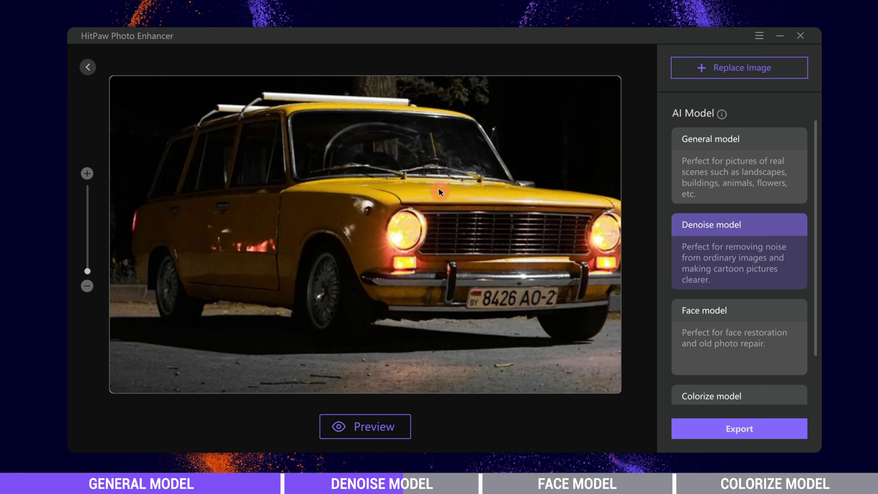
scroll(309, 274, up, 3)
drag(309, 274, 539, 265)
scroll(393, 226, up, 1)
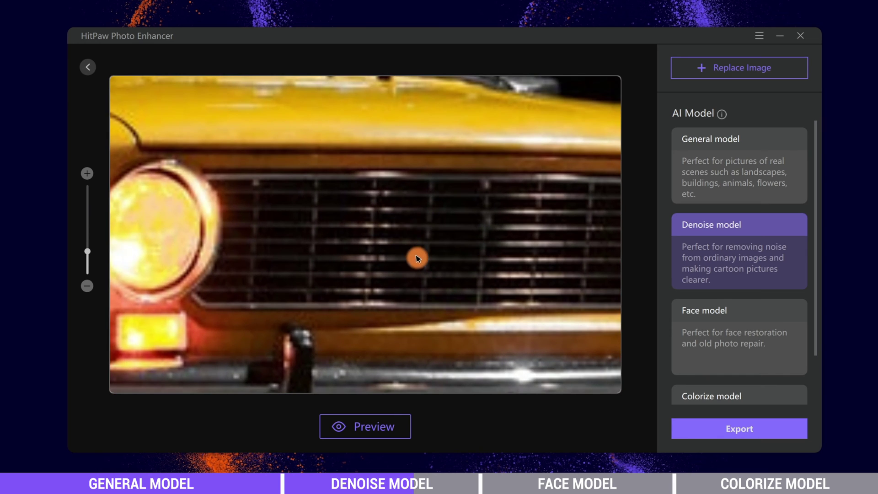
scroll(417, 259, down, 3)
drag(291, 265, 323, 265)
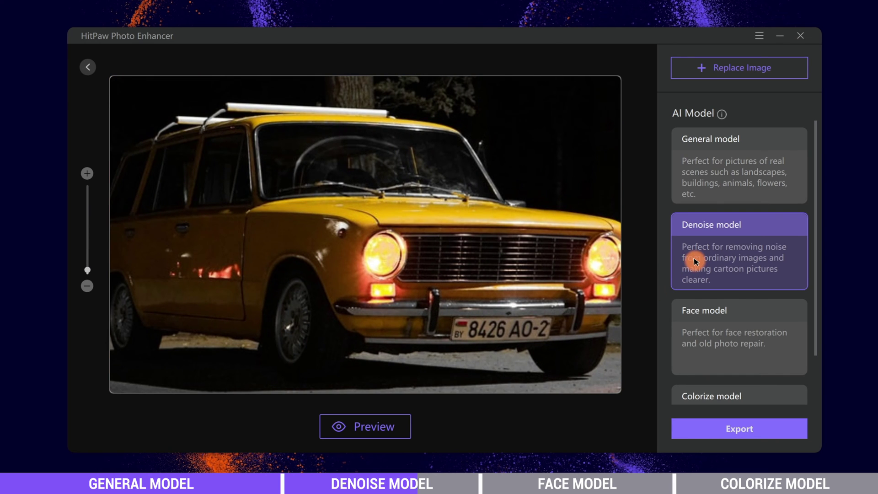
click(383, 424)
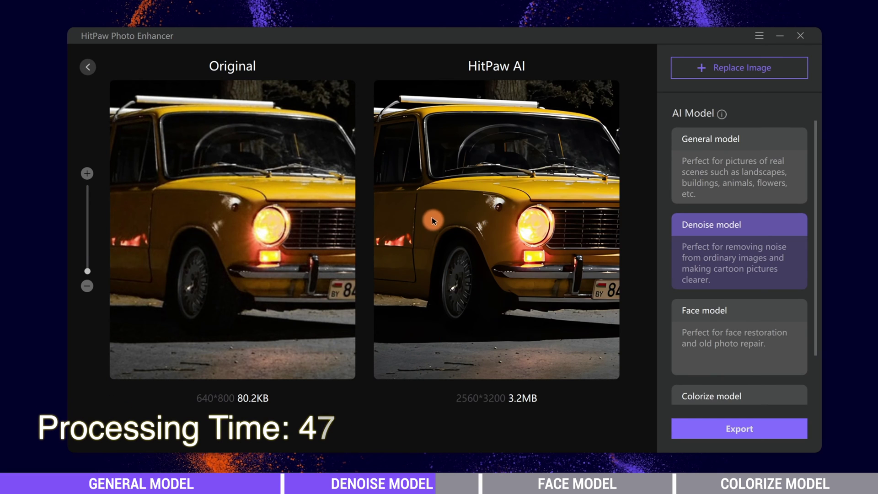
drag(434, 222, 383, 248)
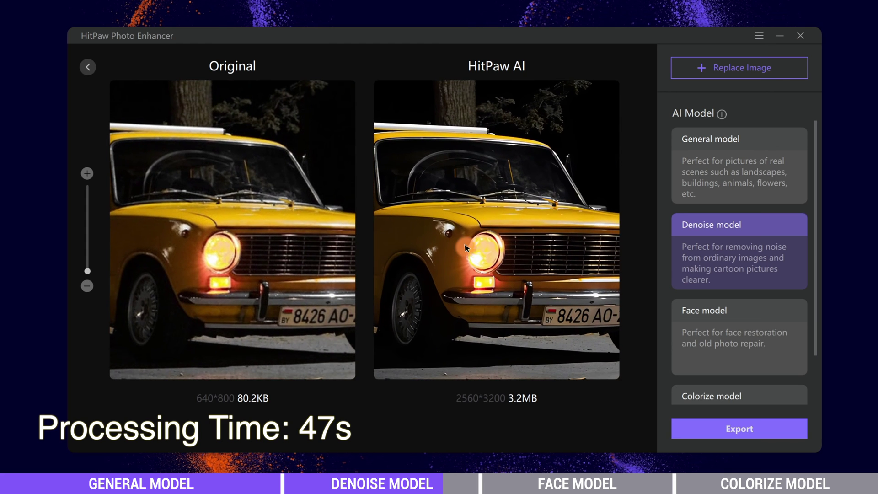
scroll(436, 246, up, 5)
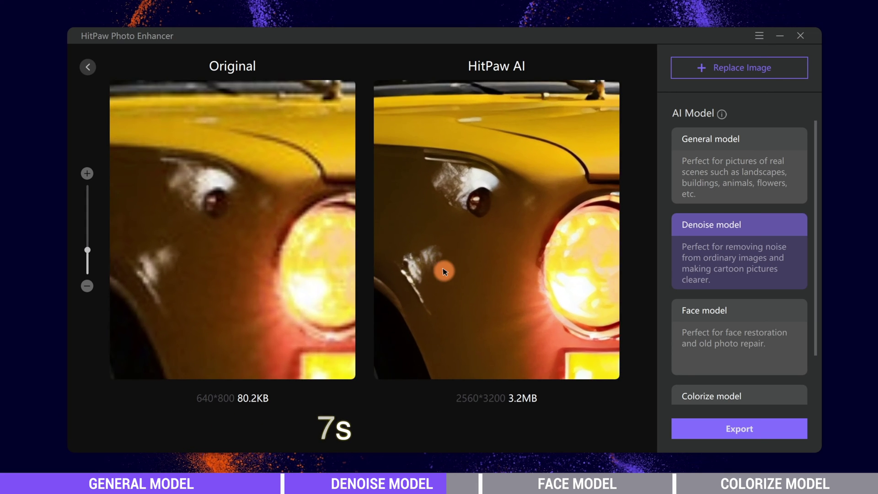
drag(443, 271, 489, 297)
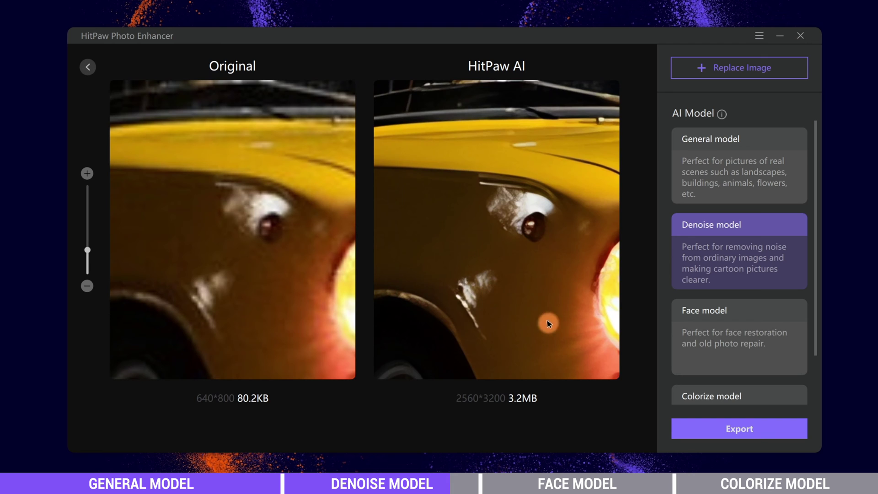
drag(549, 323, 458, 252)
drag(579, 243, 546, 221)
drag(580, 249, 314, 239)
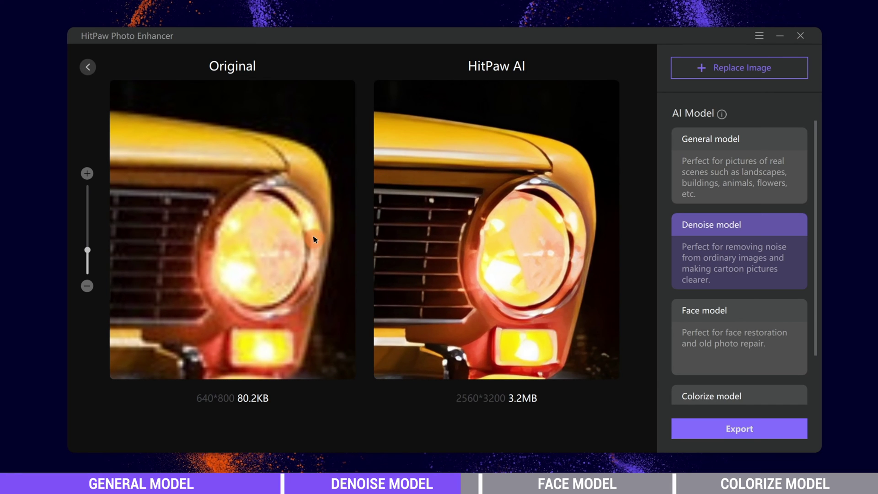
scroll(448, 235, down, 5)
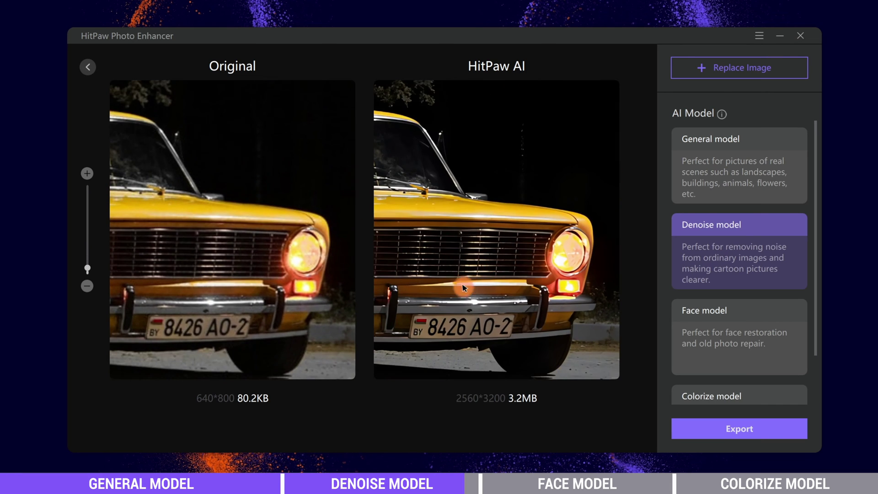
scroll(486, 303, up, 3)
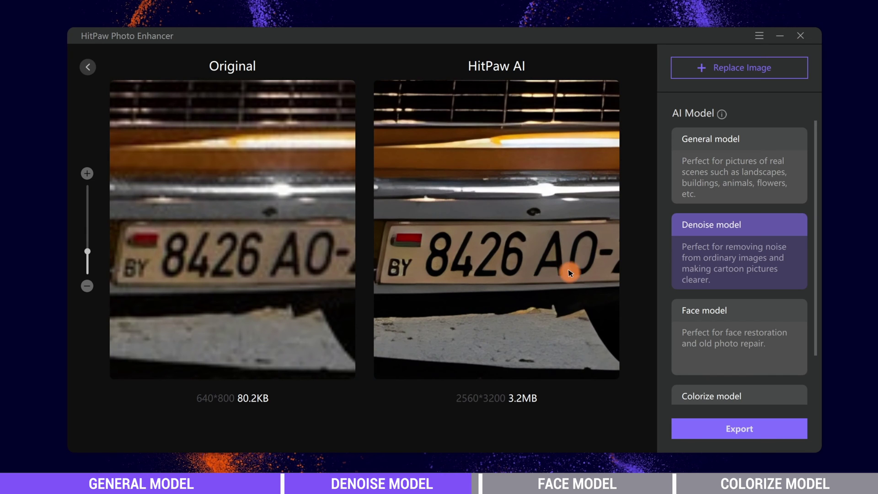
drag(569, 273, 491, 275)
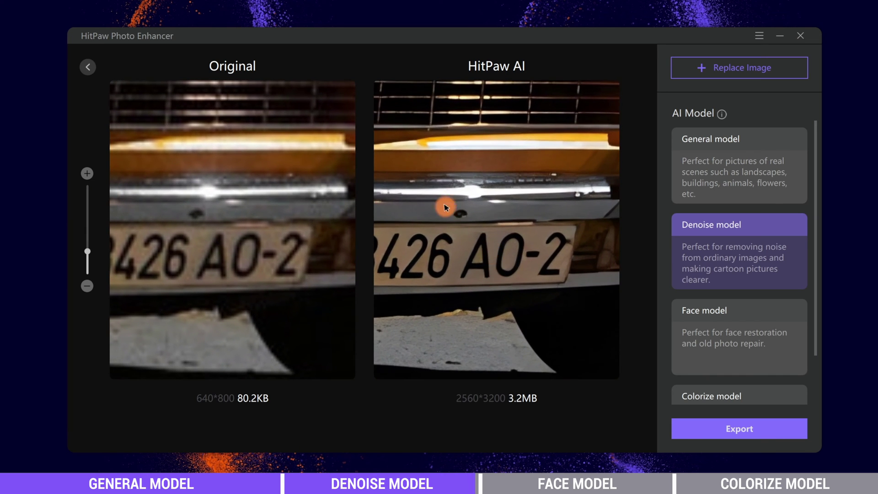
scroll(445, 208, down, 5)
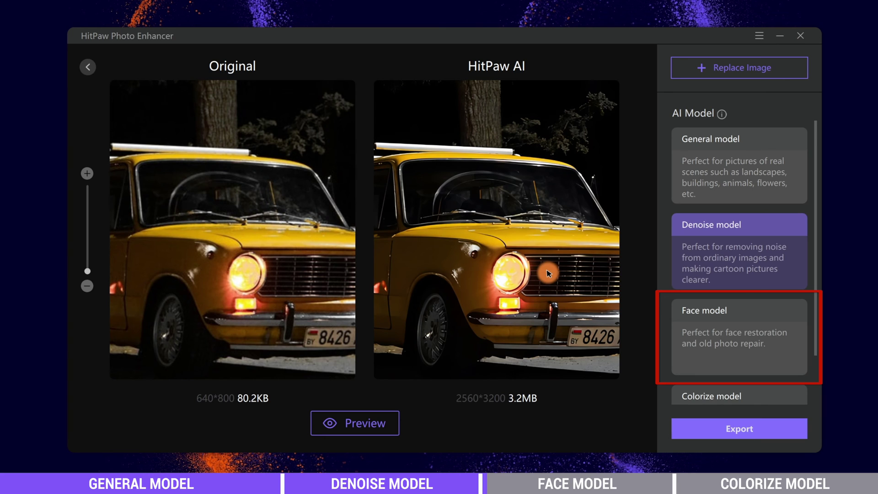
Load portrait 6.jpg and enhance it with the Face model from 640*427 to 2560*1708.
click(740, 67)
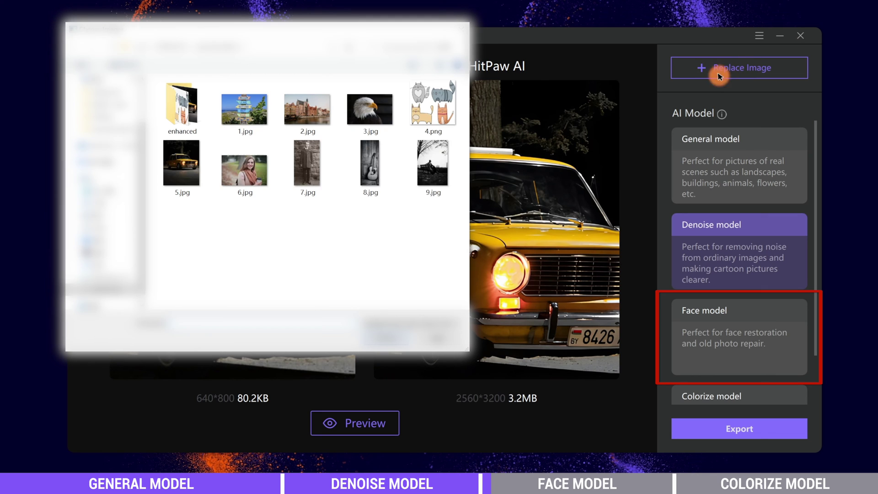
click(262, 174)
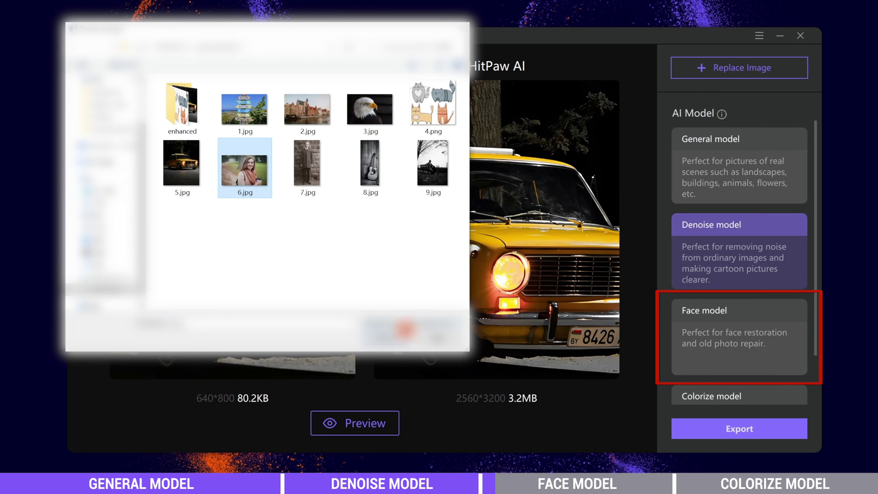
click(405, 329)
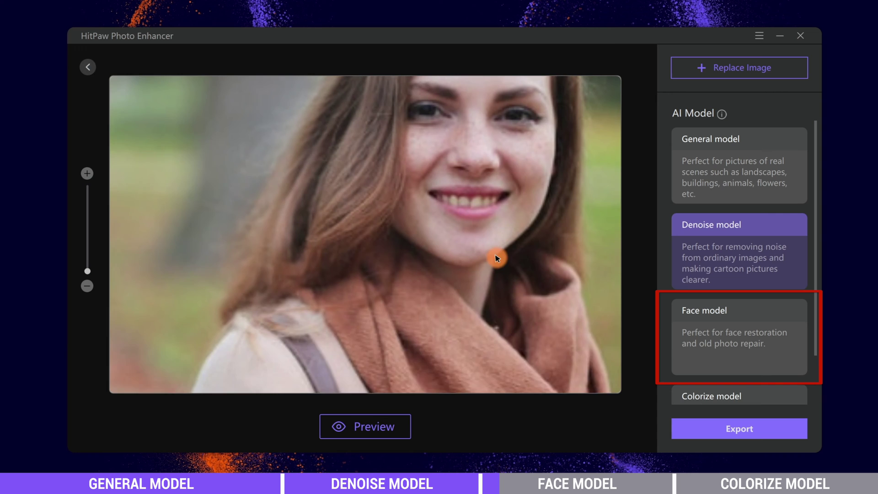
scroll(395, 197, up, 1)
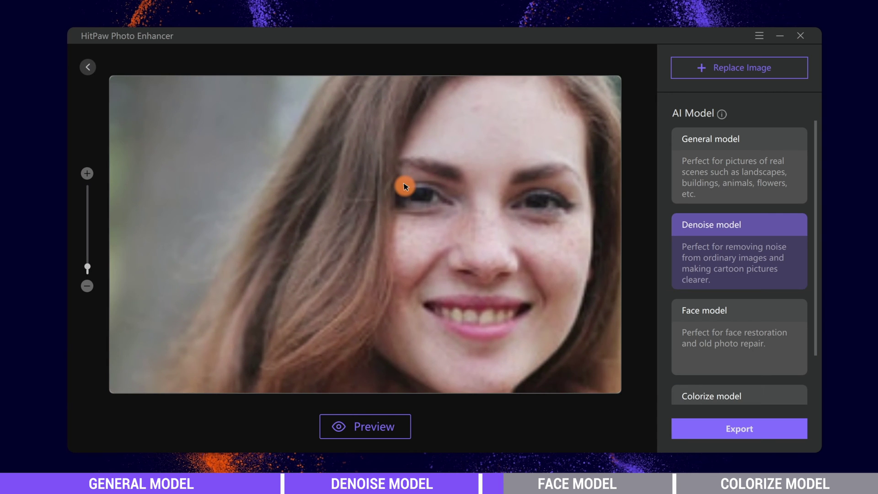
scroll(404, 187, down, 1)
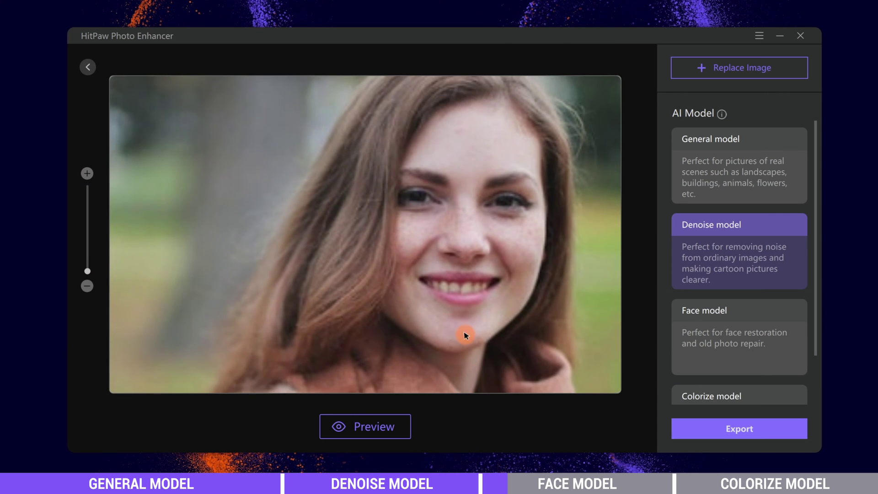
drag(466, 335, 526, 287)
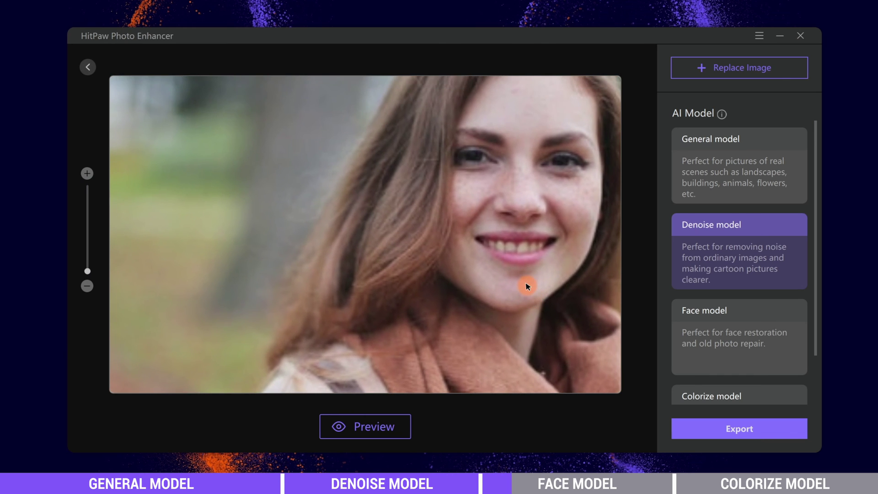
click(716, 331)
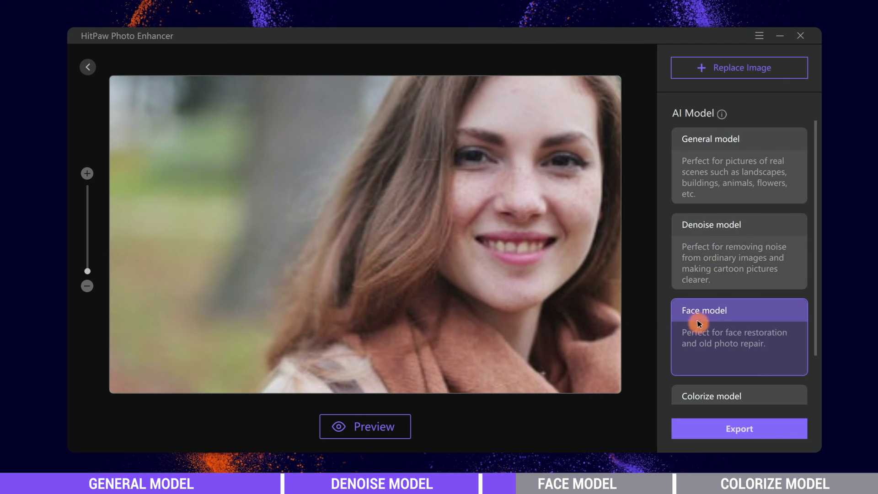
drag(523, 334, 414, 359)
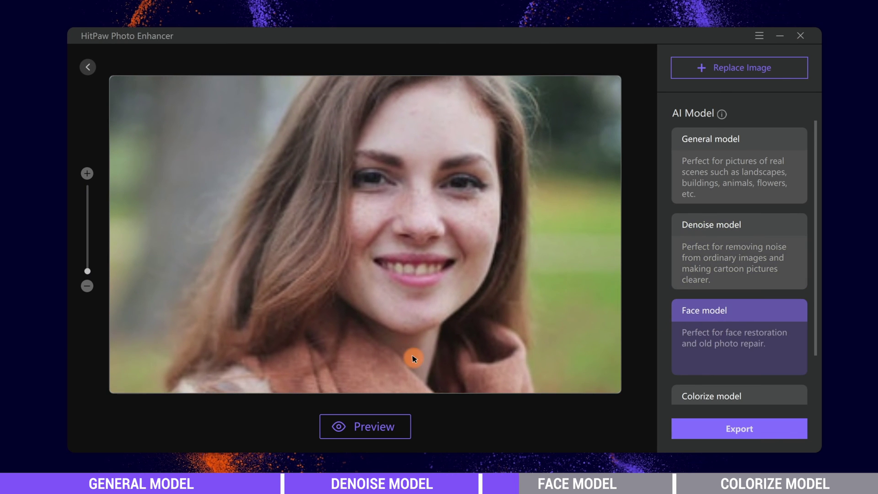
click(380, 423)
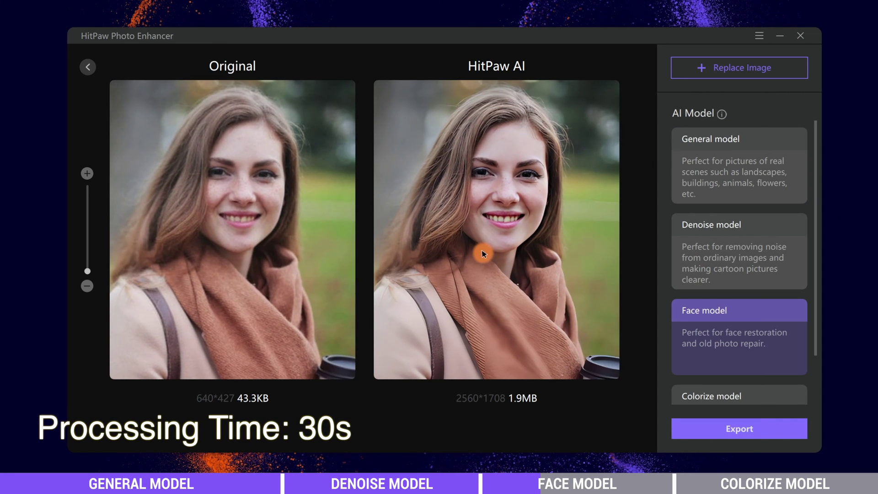
scroll(483, 253, up, 5)
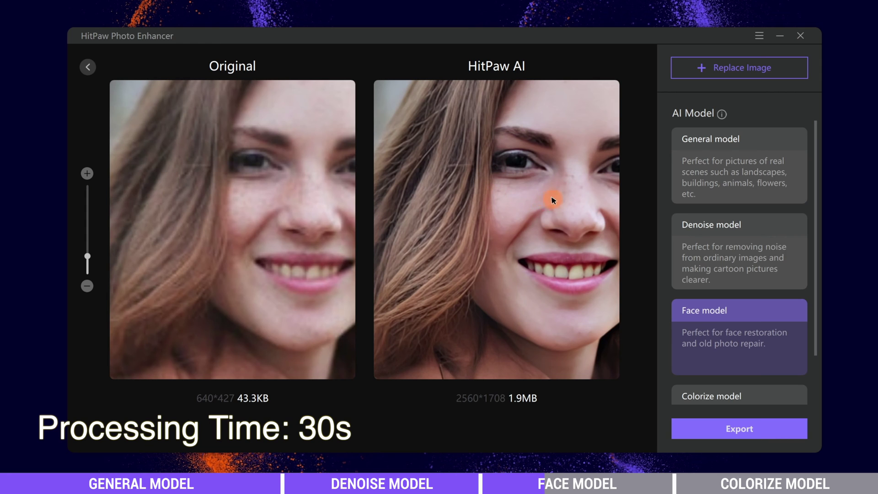
drag(553, 200, 605, 84)
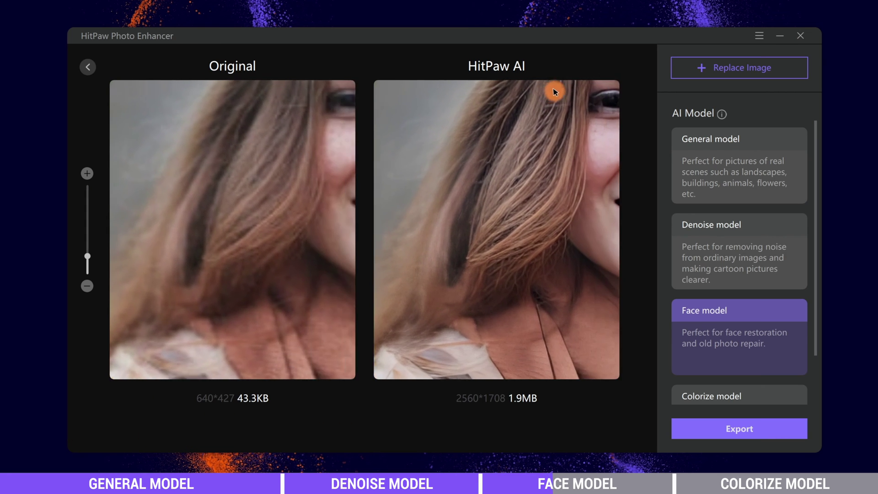
drag(554, 92, 406, 179)
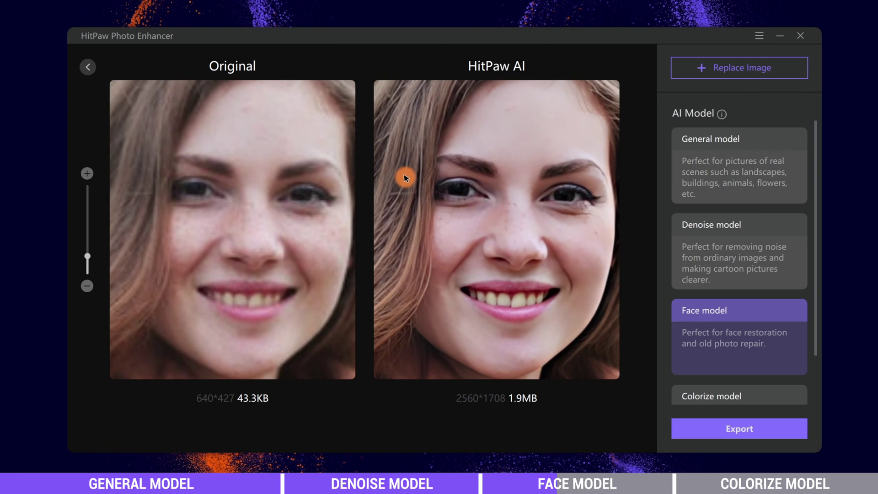
drag(571, 291, 588, 270)
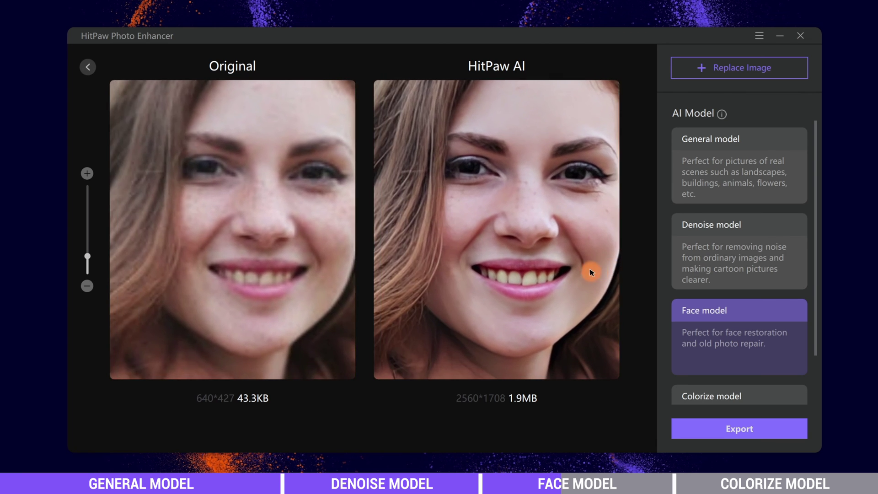
scroll(457, 260, up, 2)
drag(456, 261, 510, 239)
scroll(502, 232, down, 3)
scroll(476, 303, up, 3)
drag(472, 171, 540, 319)
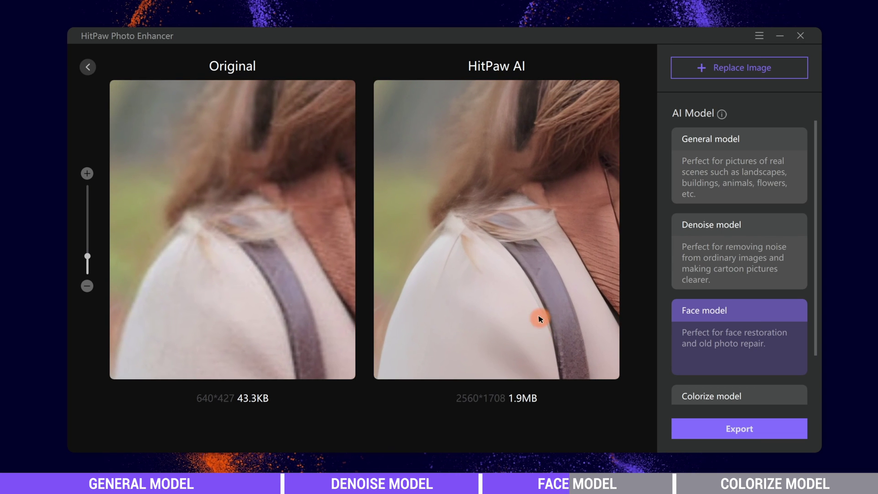
drag(536, 164, 563, 328)
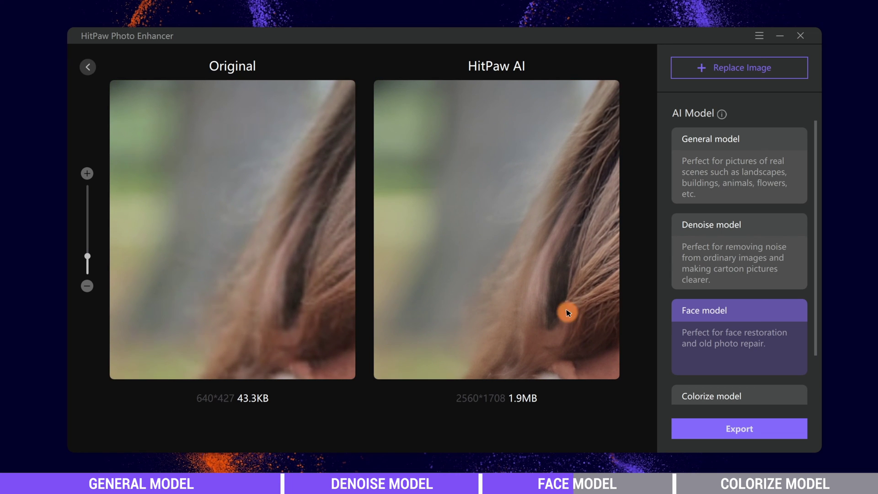
drag(575, 230, 432, 253)
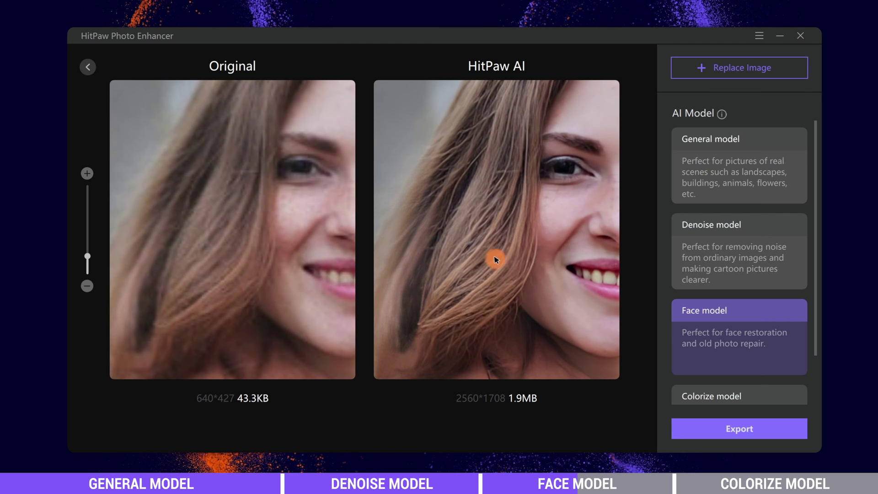
scroll(498, 229, down, 5)
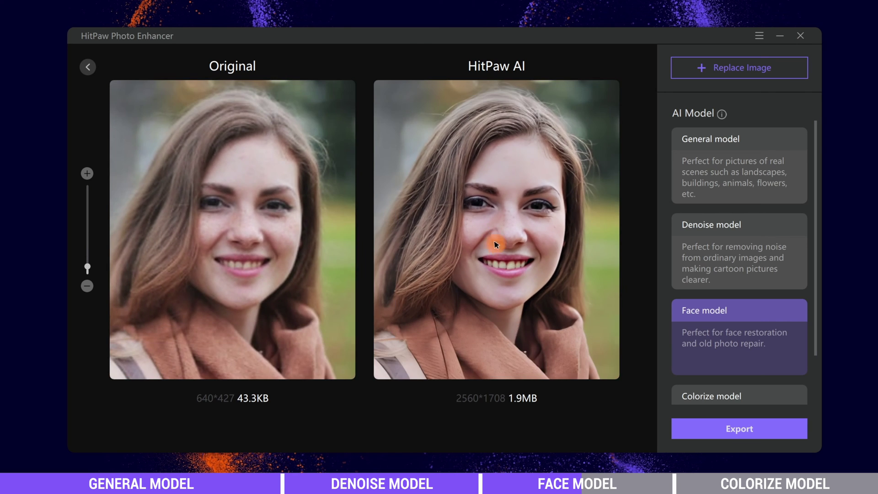
scroll(531, 270, down, 2)
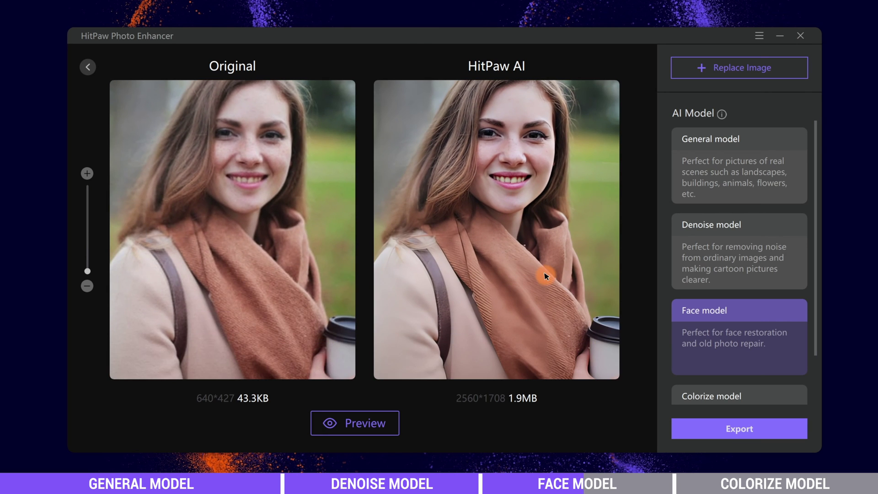
Open the old portrait 7.jpg and run the Face model, upscaling 640*1122 to 2560*4488.
click(712, 71)
click(286, 155)
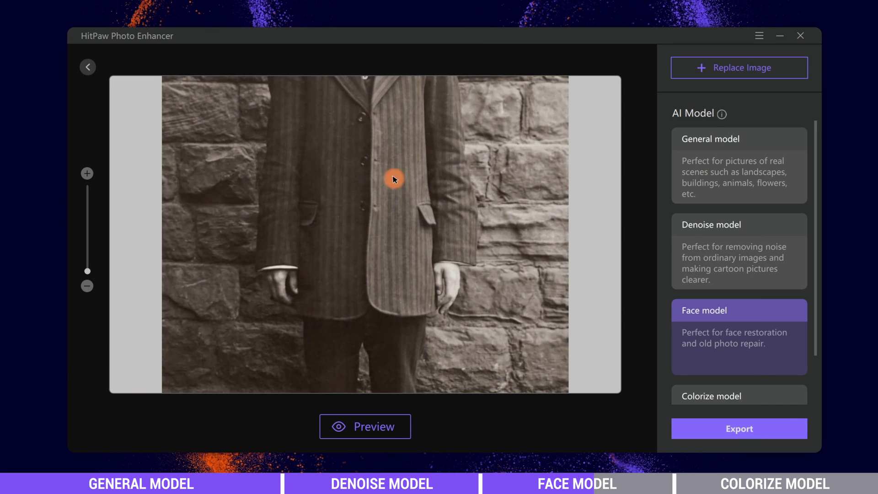
drag(393, 179, 409, 355)
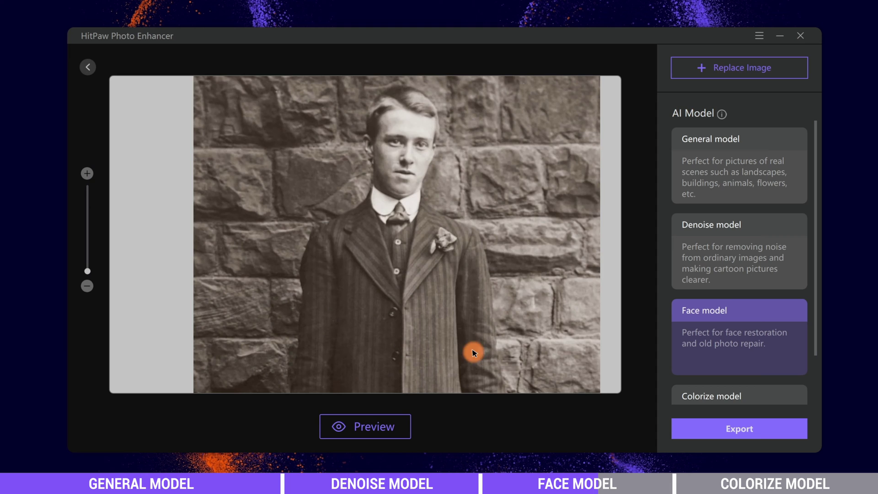
drag(474, 353, 457, 371)
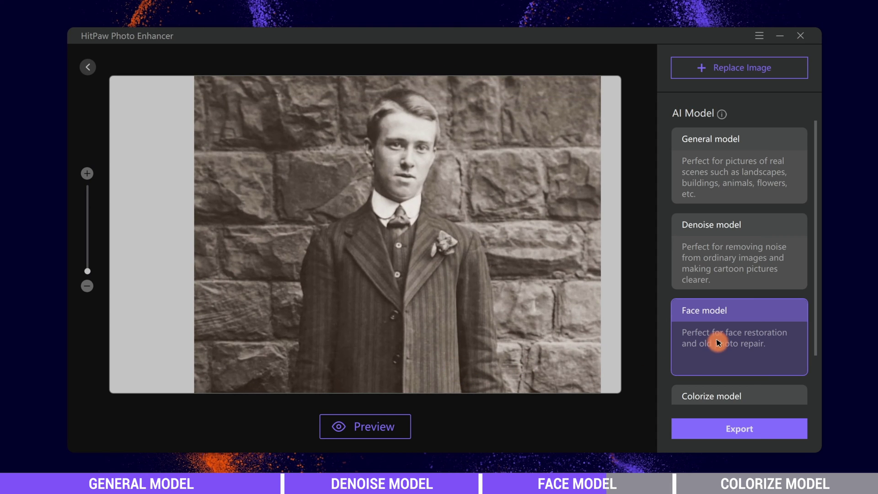
click(384, 423)
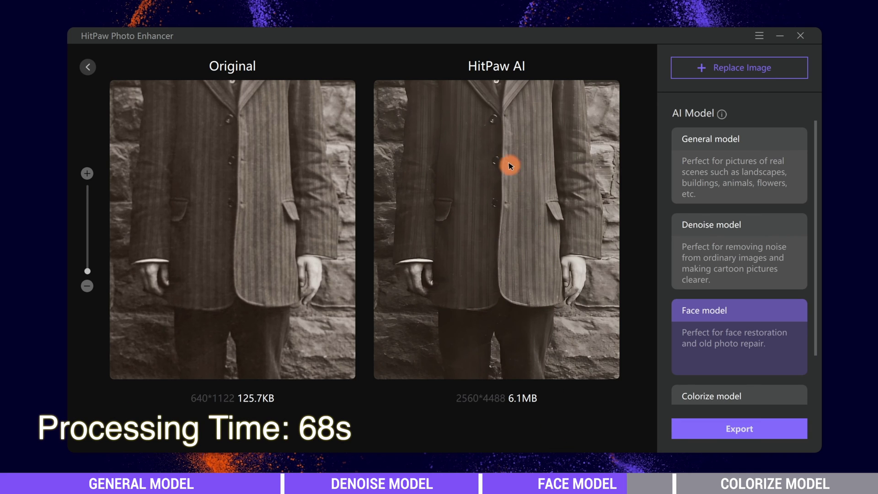
drag(510, 166, 510, 334)
scroll(531, 131, up, 2)
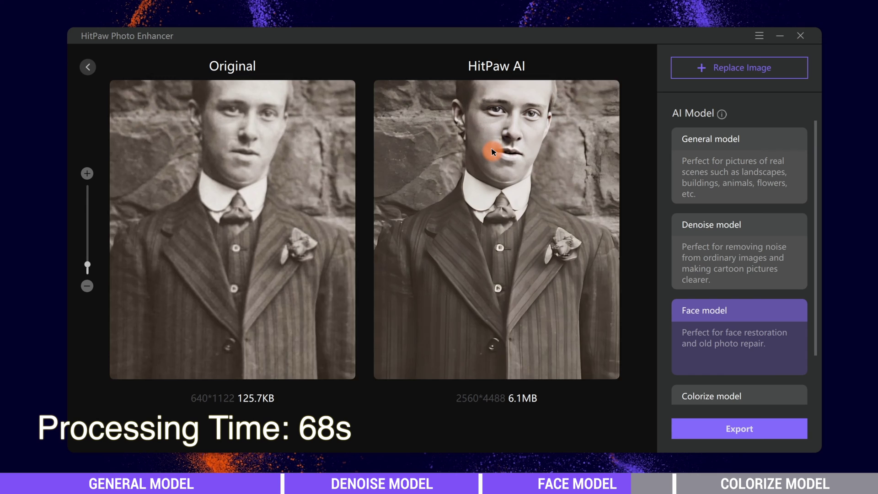
drag(526, 133, 521, 230)
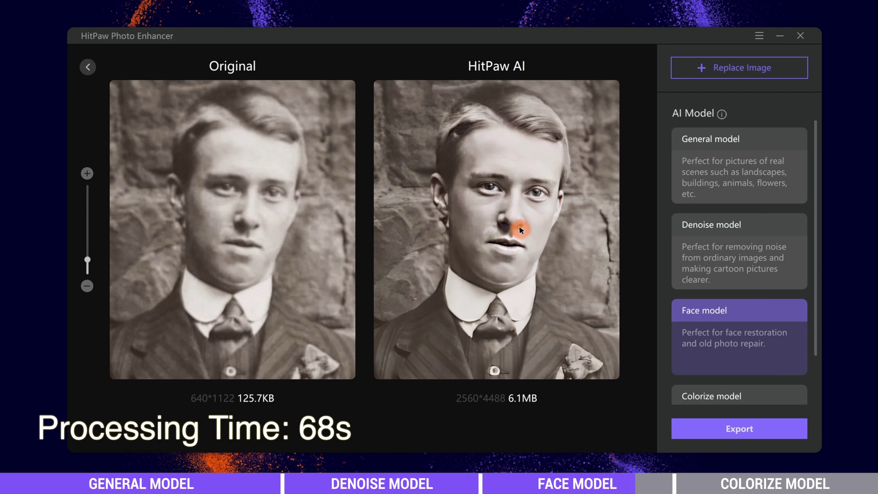
scroll(502, 189, up, 2)
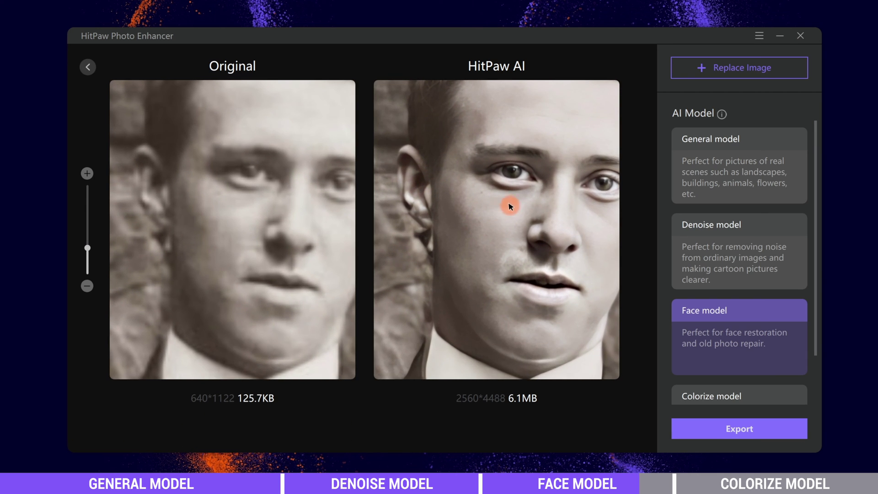
drag(489, 225, 478, 233)
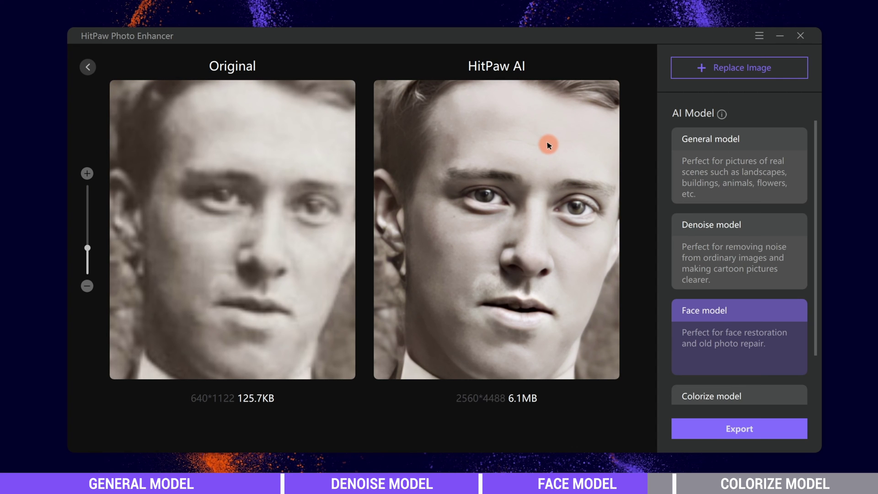
drag(539, 182, 539, 196)
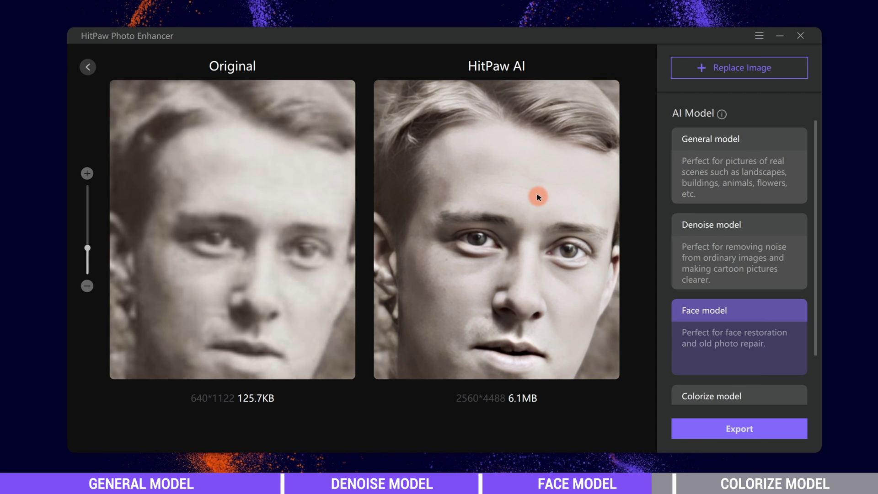
scroll(538, 197, down, 3)
drag(543, 294, 538, 125)
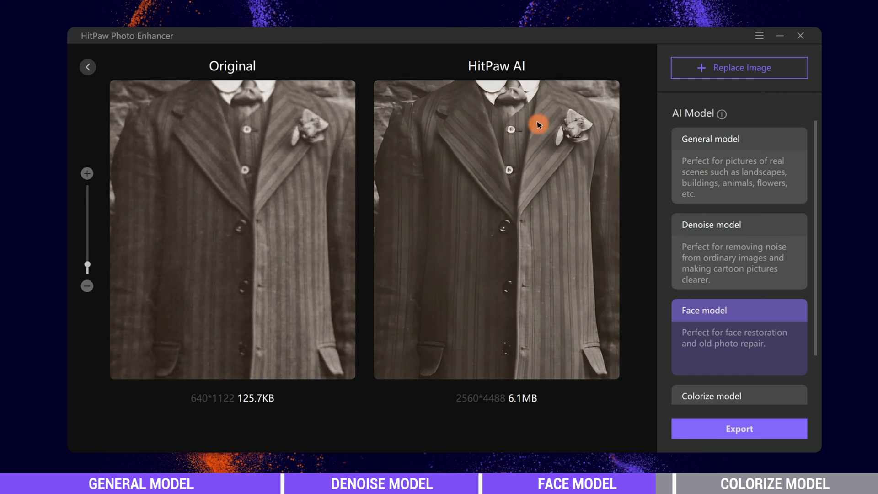
scroll(471, 280, up, 2)
scroll(586, 259, down, 2)
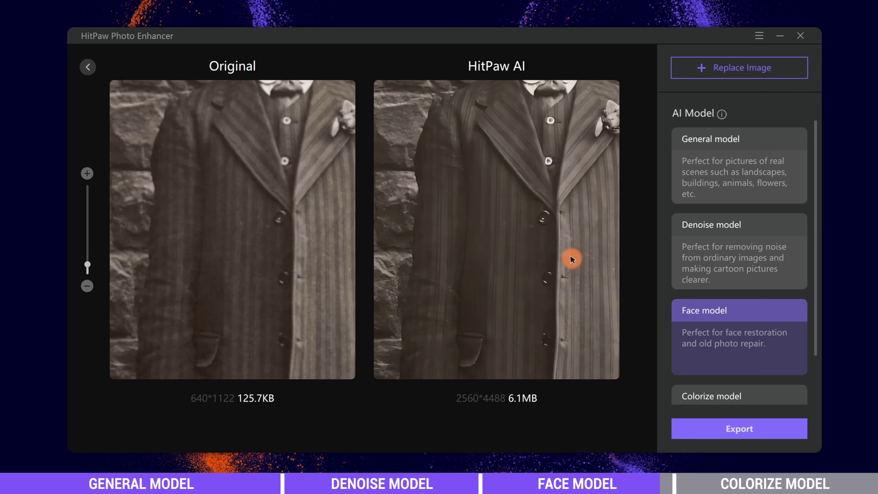
drag(578, 364, 535, 266)
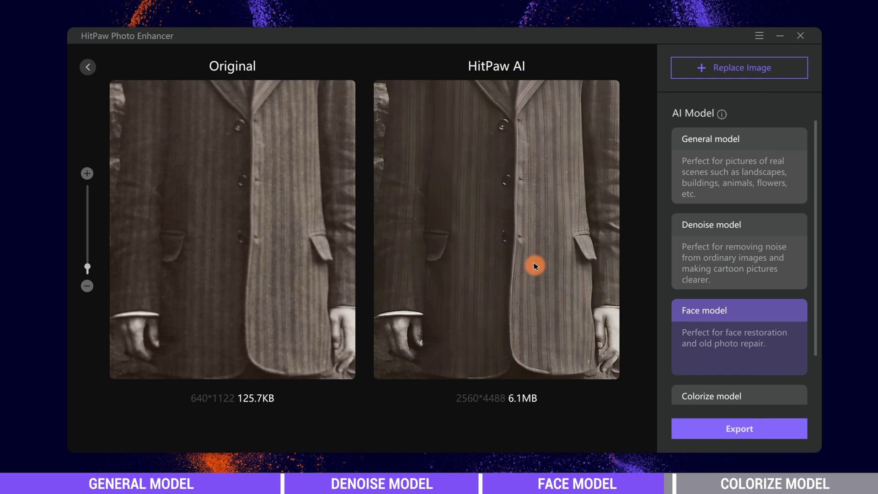
drag(527, 149, 527, 349)
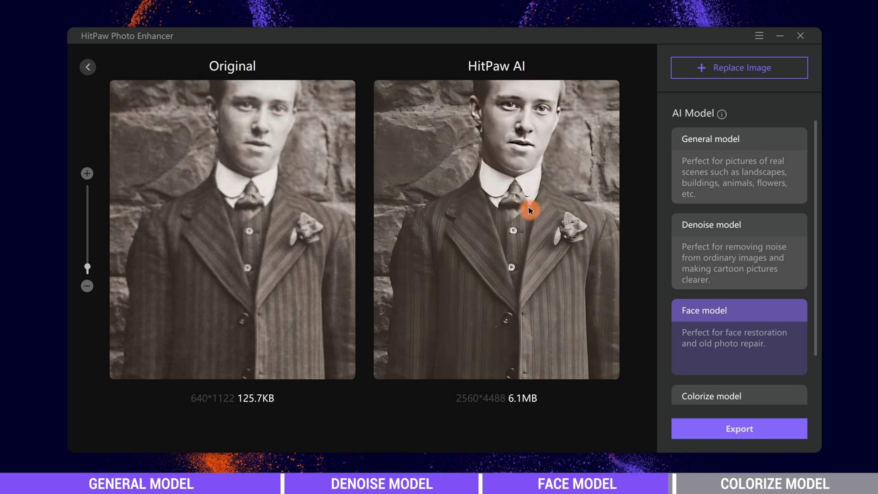
drag(529, 207, 524, 263)
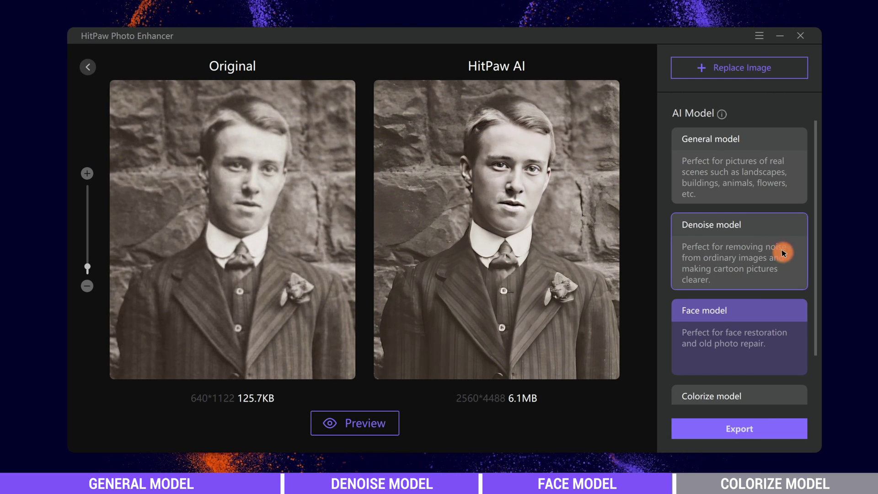
Replace the current image with 8.jpg, the black-and-white guitar photo.
scroll(777, 253, down, 1)
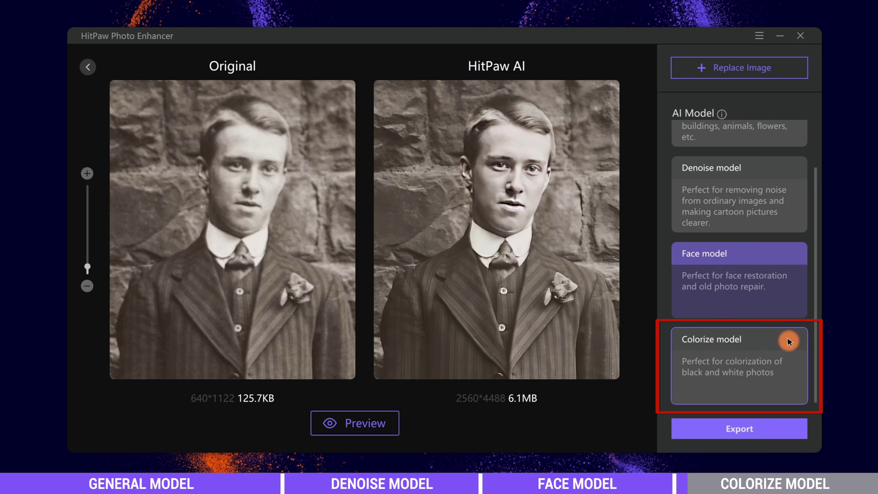
click(758, 77)
click(369, 164)
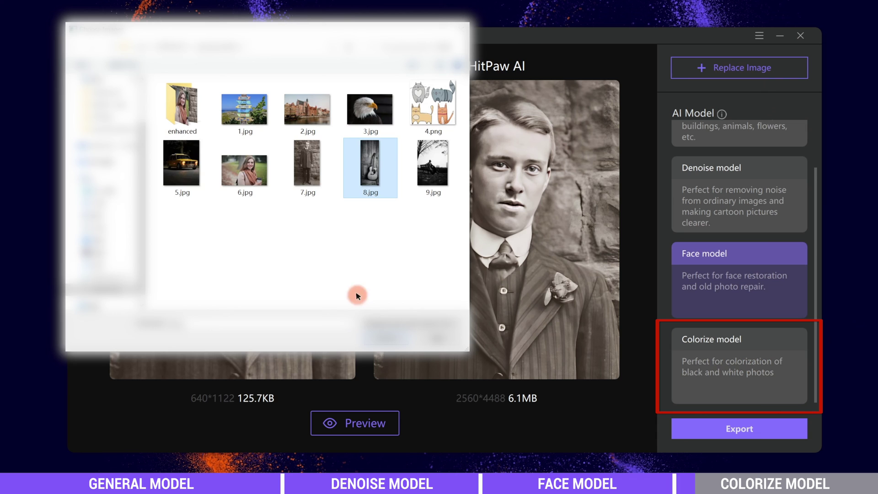
click(387, 337)
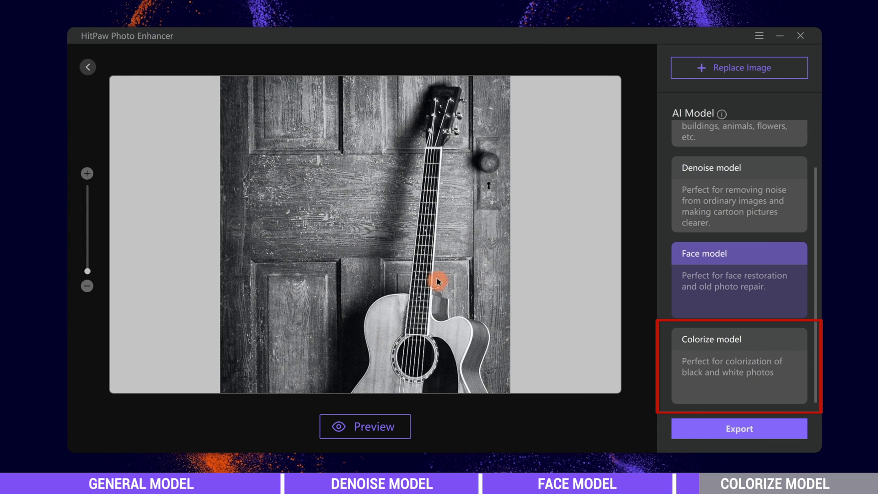
Reposition the guitar photo in the canvas and preview it with the Colorize model.
drag(444, 347, 445, 186)
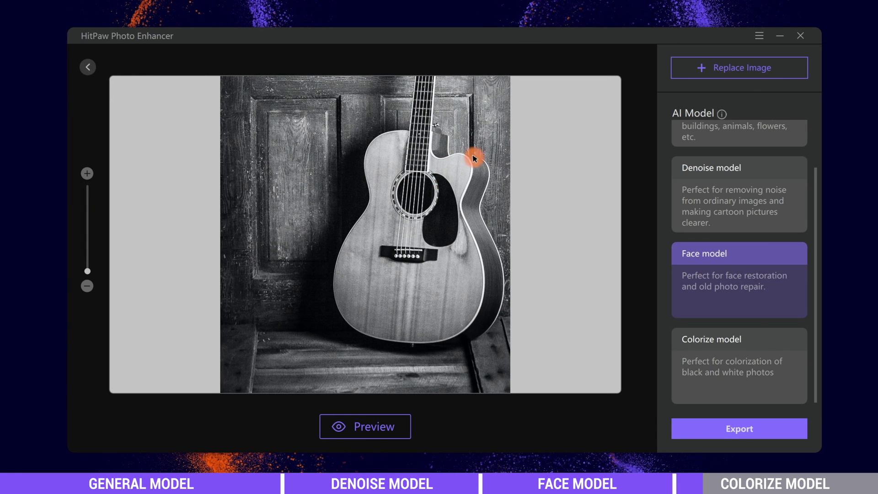
drag(476, 145, 413, 220)
drag(373, 267, 385, 252)
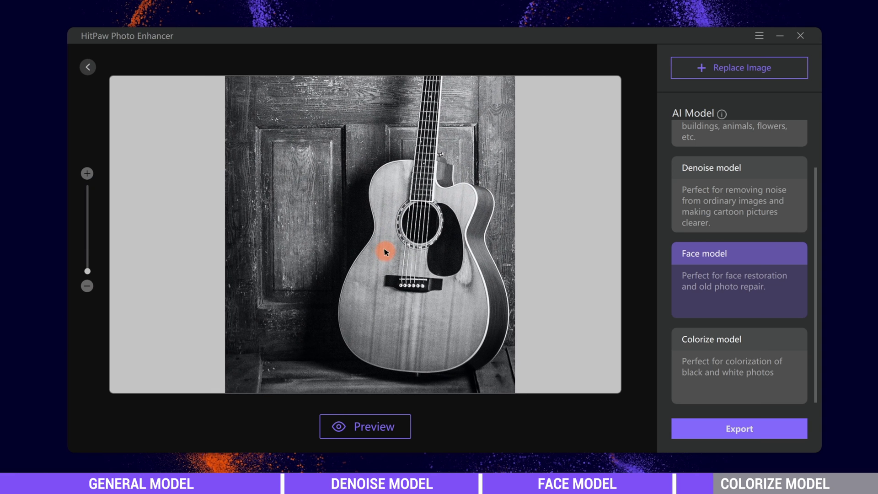
click(730, 343)
click(397, 427)
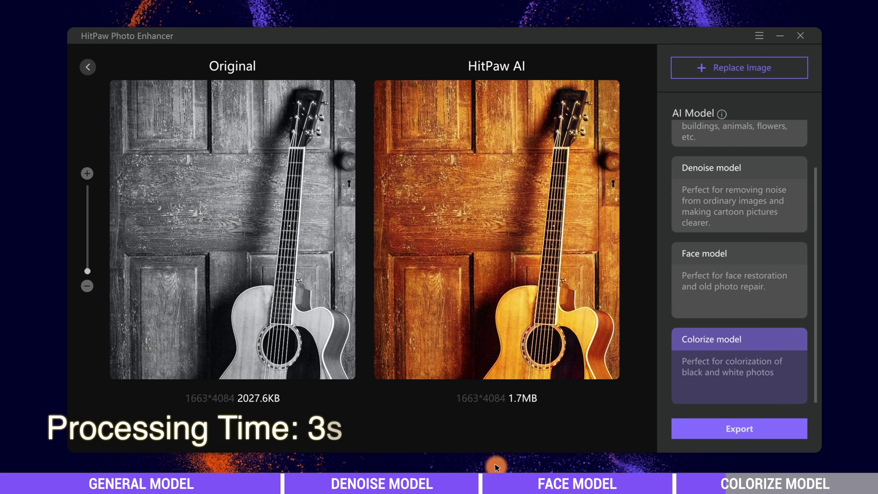
Pan the Original/HitPaw AI comparison over the guitar body and zoom in.
drag(527, 260, 514, 261)
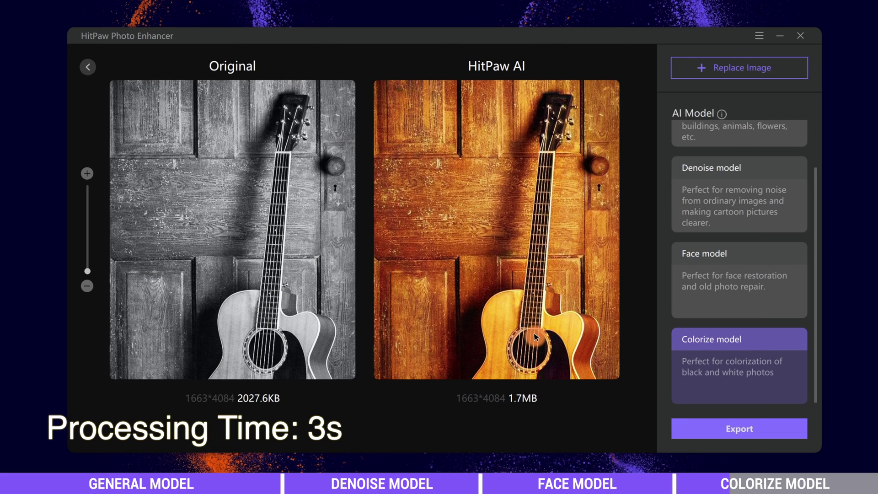
drag(535, 337, 529, 147)
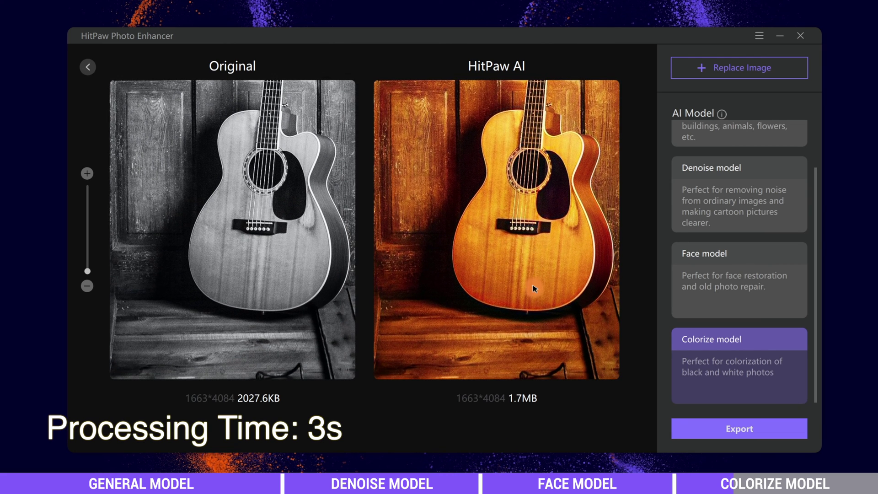
drag(534, 288, 532, 309)
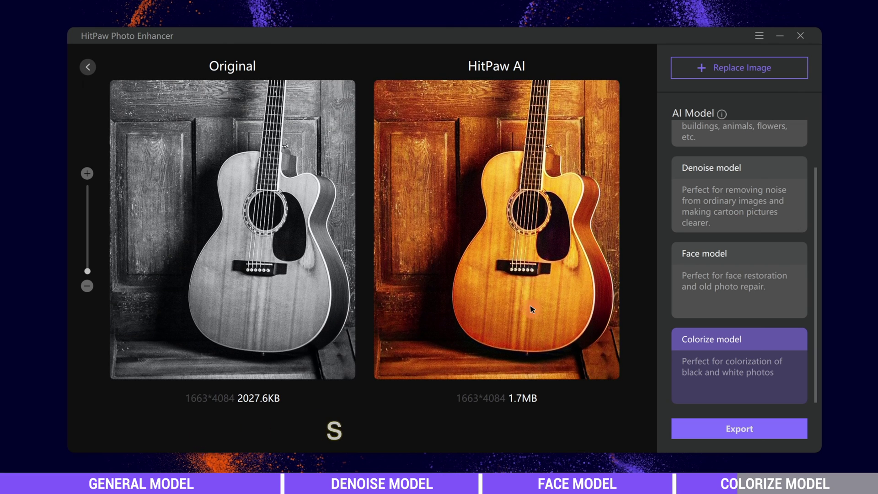
scroll(541, 245, up, 2)
drag(562, 158, 552, 264)
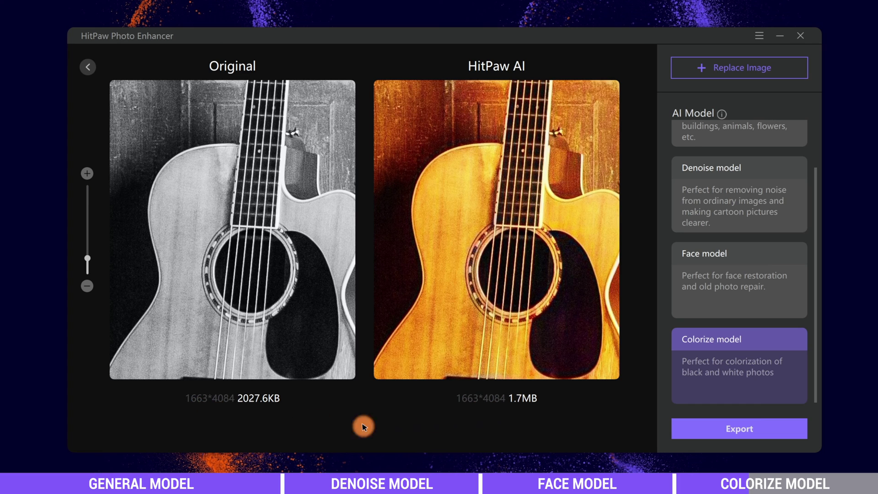
Inspect the headstock up close, zoom back out, and start Replace Image.
drag(570, 136, 525, 43)
scroll(520, 237, down, 1)
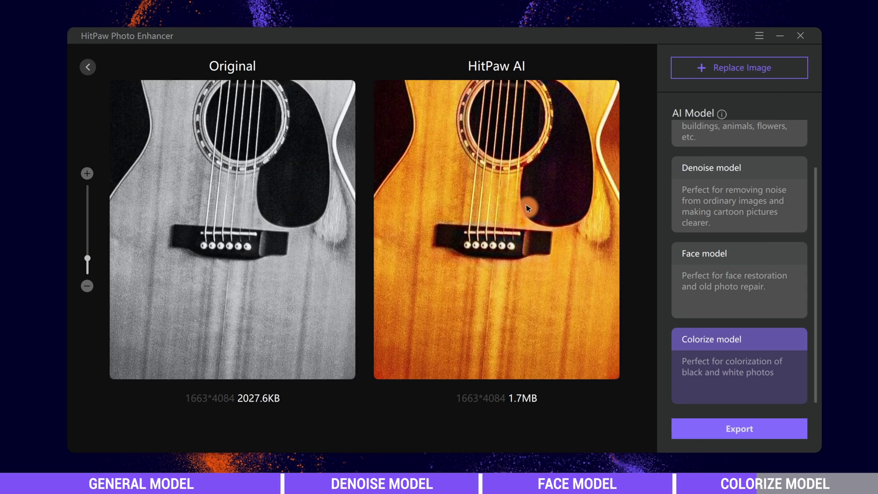
scroll(521, 236, down, 3)
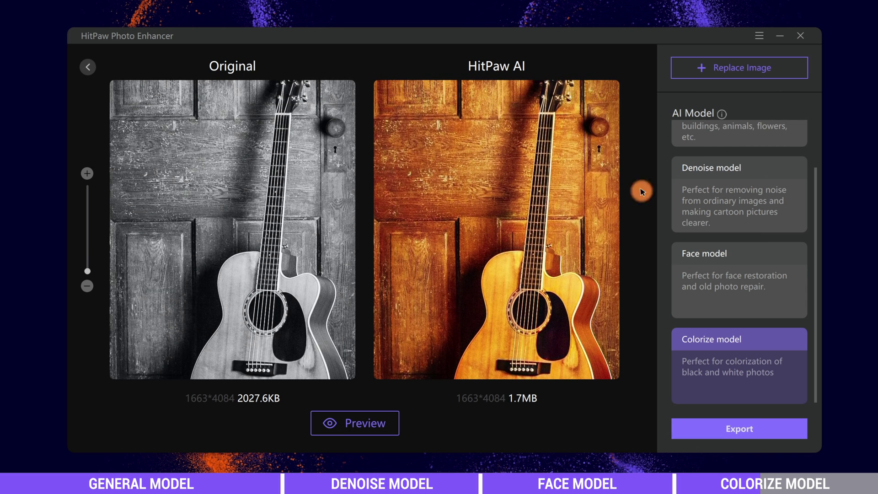
click(751, 75)
Load 9.jpg, the park-bench photo, and preview it with the Colorize model.
click(426, 162)
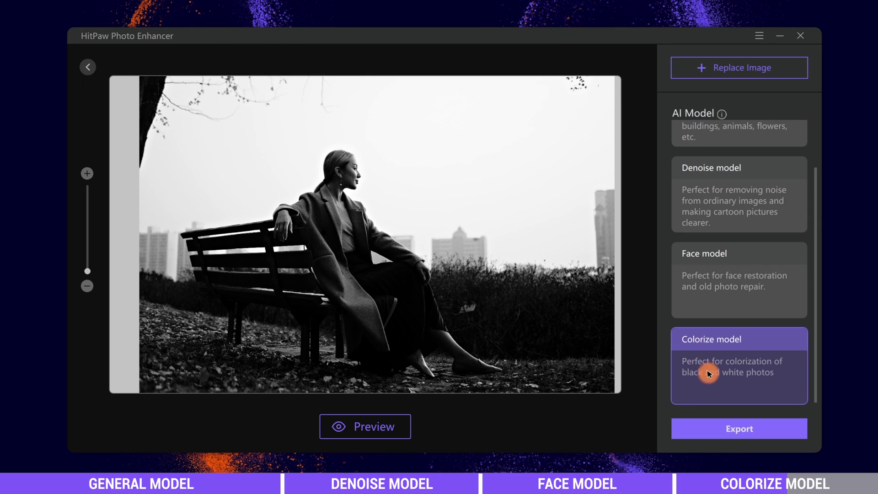
click(357, 426)
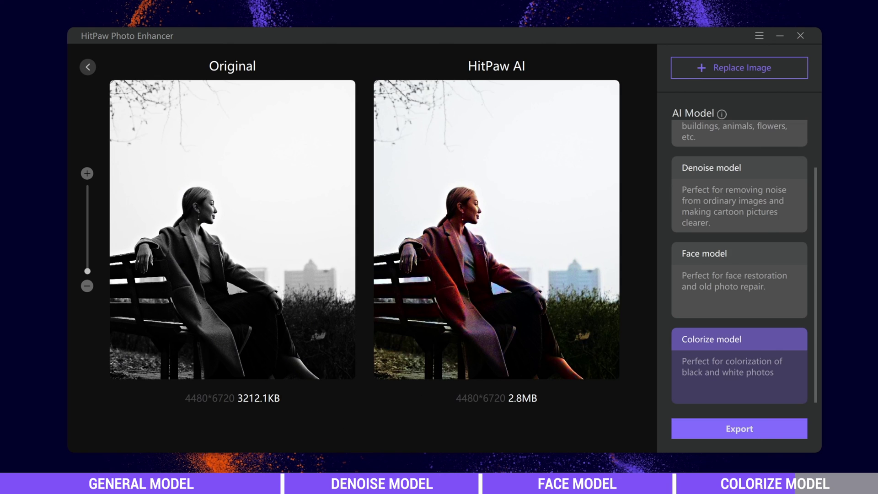
drag(486, 203, 555, 337)
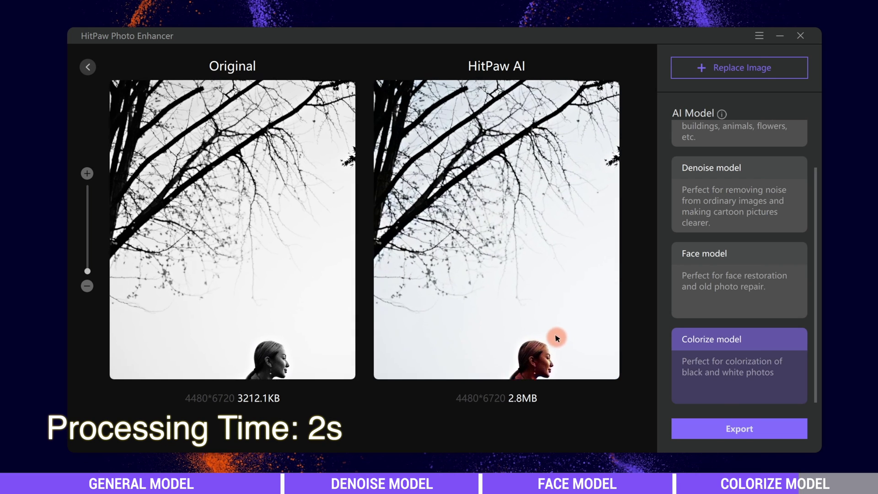
scroll(398, 260, down, 3)
scroll(529, 151, up, 3)
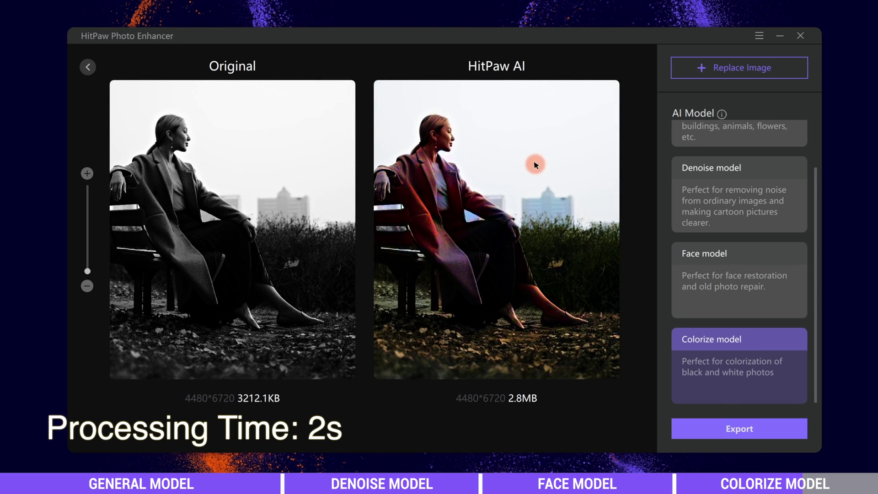
scroll(500, 122, down, 3)
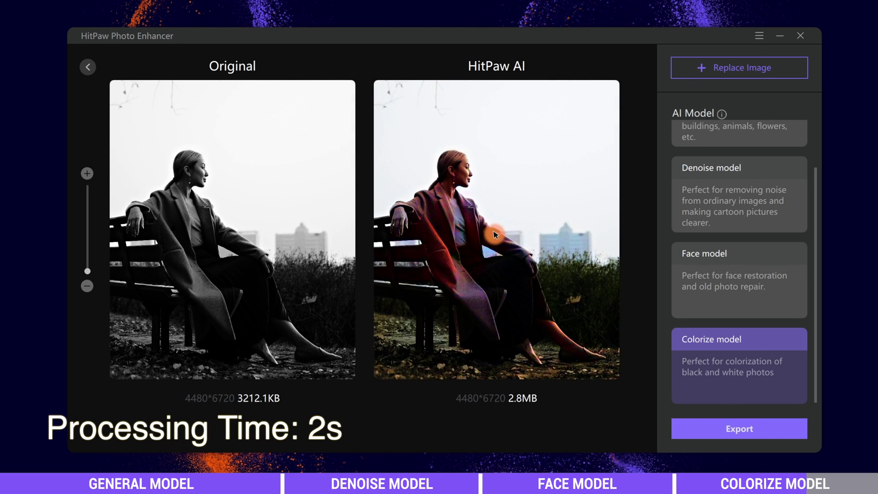
scroll(507, 261, up, 2)
drag(515, 260, 517, 238)
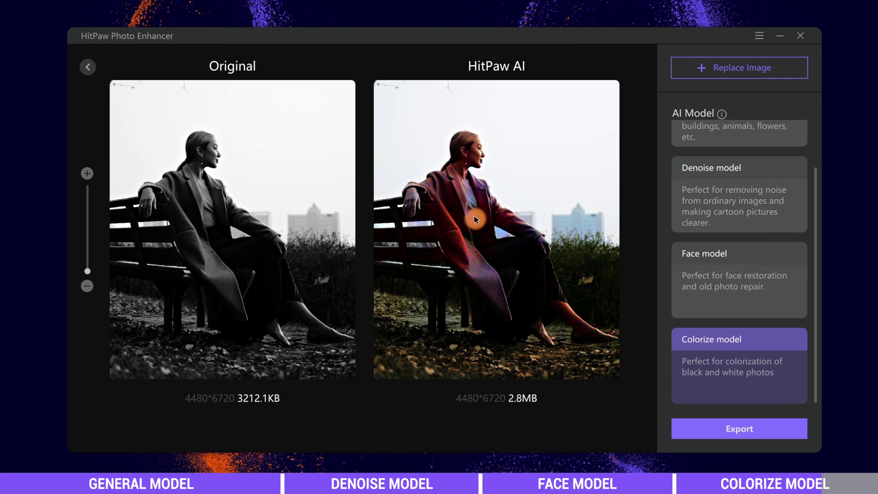
scroll(475, 220, up, 3)
drag(533, 153, 580, 180)
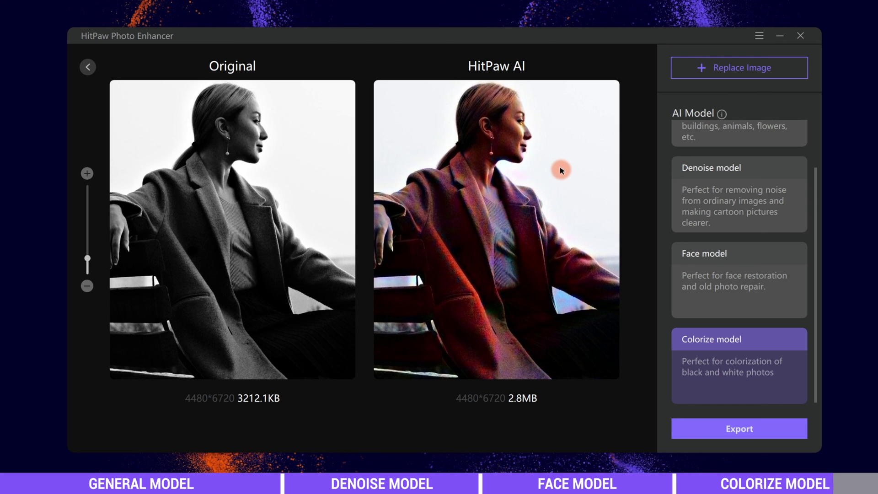
scroll(560, 172, down, 3)
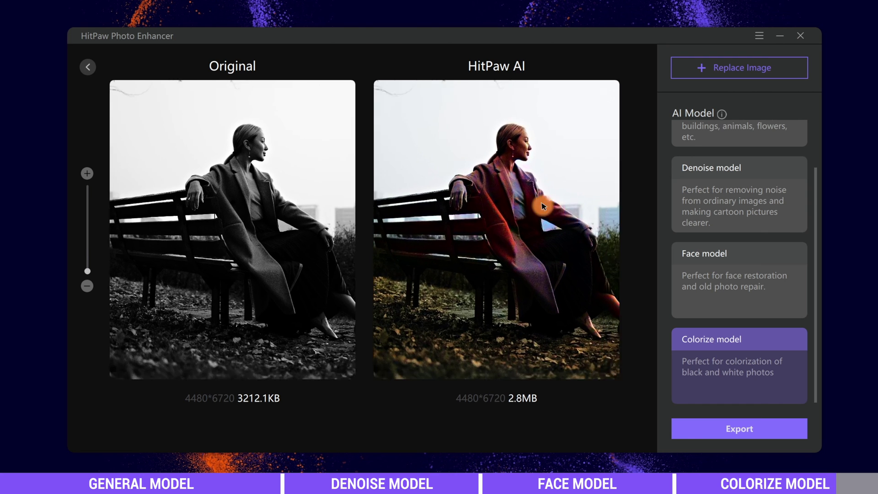
scroll(568, 200, up, 2)
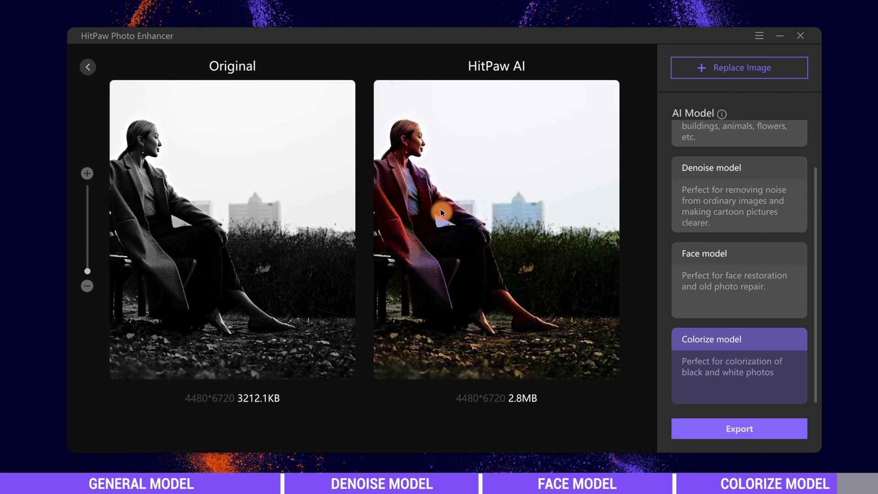
drag(442, 212, 513, 203)
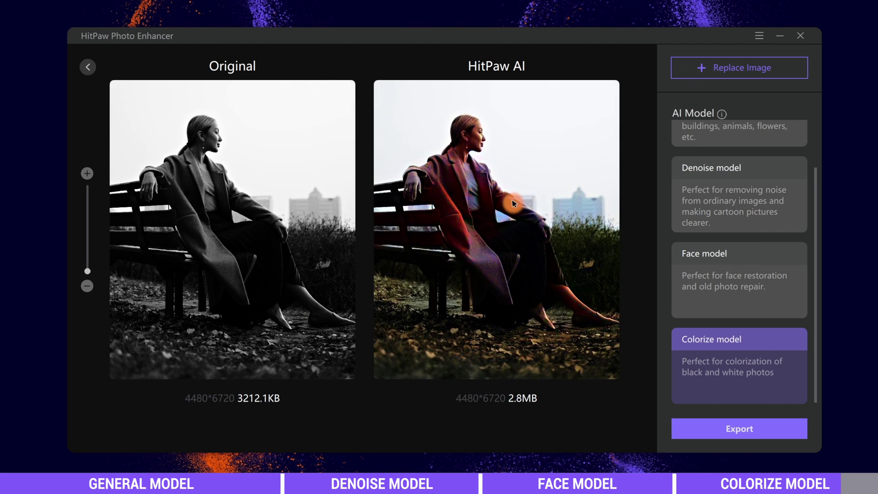
scroll(508, 167, down, 3)
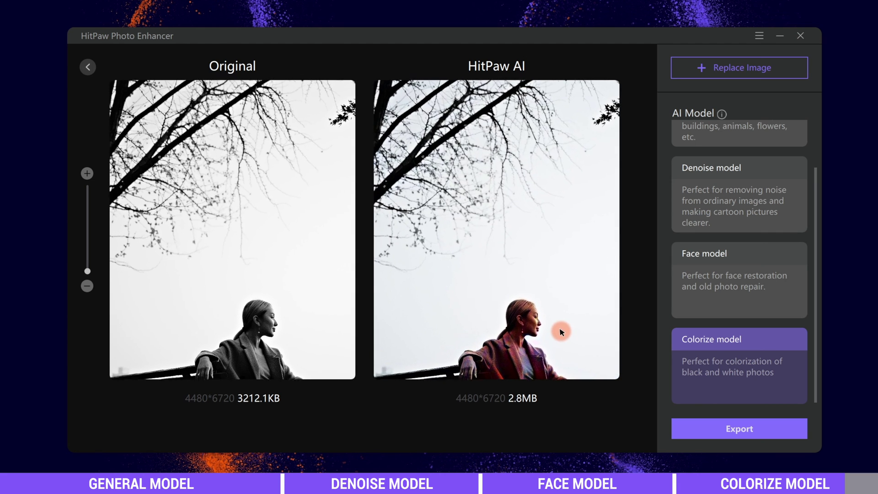
scroll(561, 308, up, 2)
scroll(512, 178, down, 2)
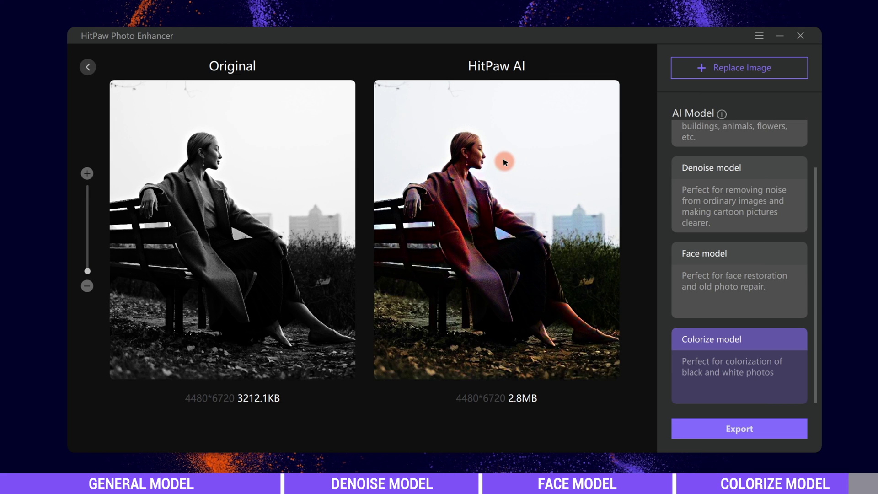
scroll(498, 163, up, 2)
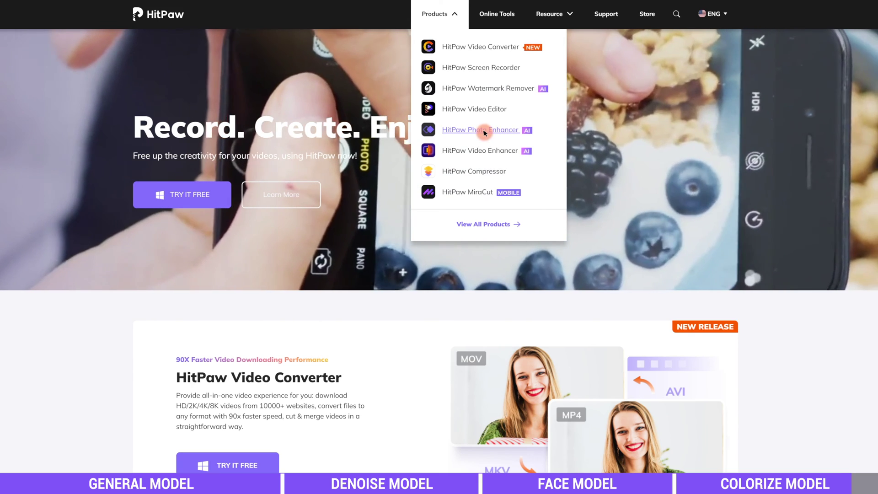
Open the Photo Enhancer product page, sweep its before/after slider, and scroll to the enlarge-image section.
click(484, 131)
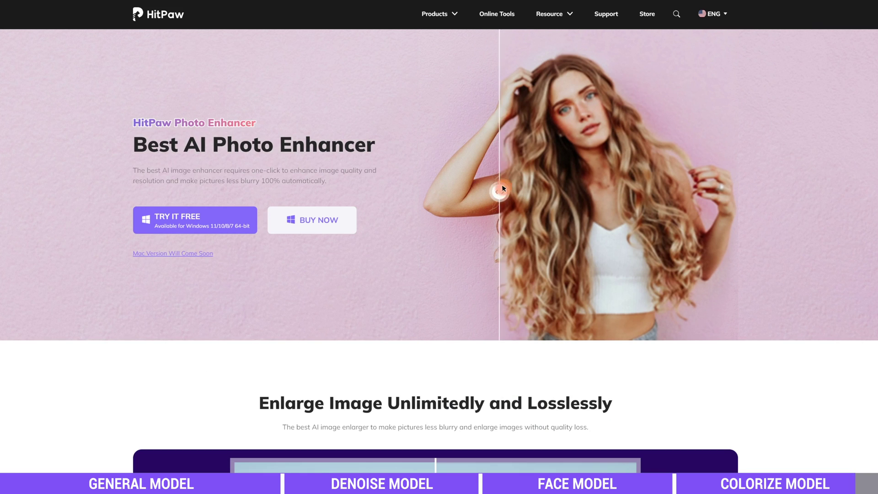
drag(503, 187, 763, 181)
drag(795, 228, 773, 258)
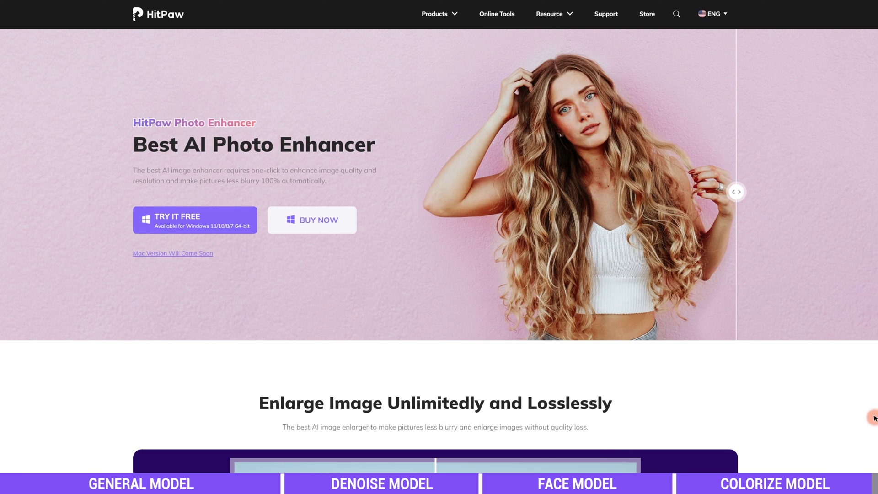
scroll(855, 401, down, 7)
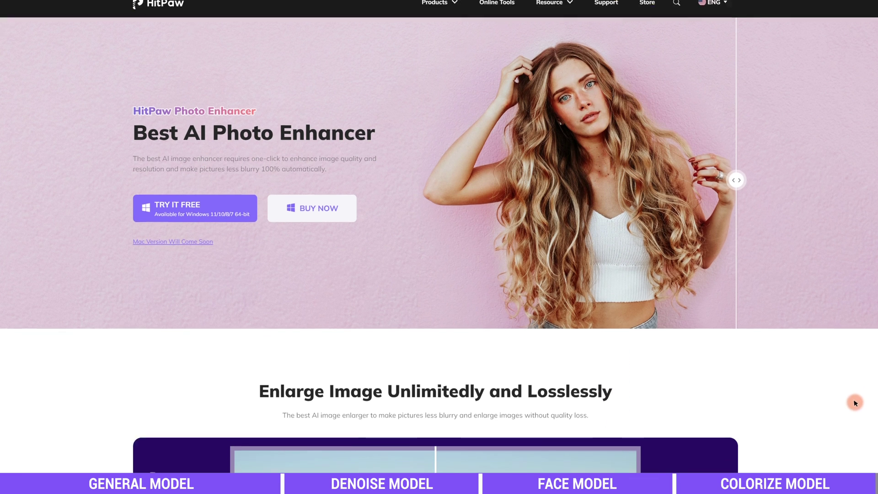
scroll(858, 393, down, 7)
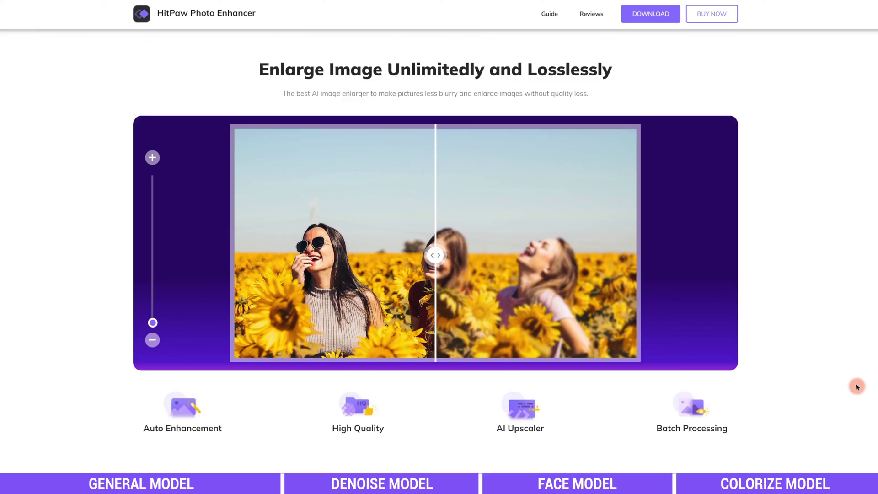